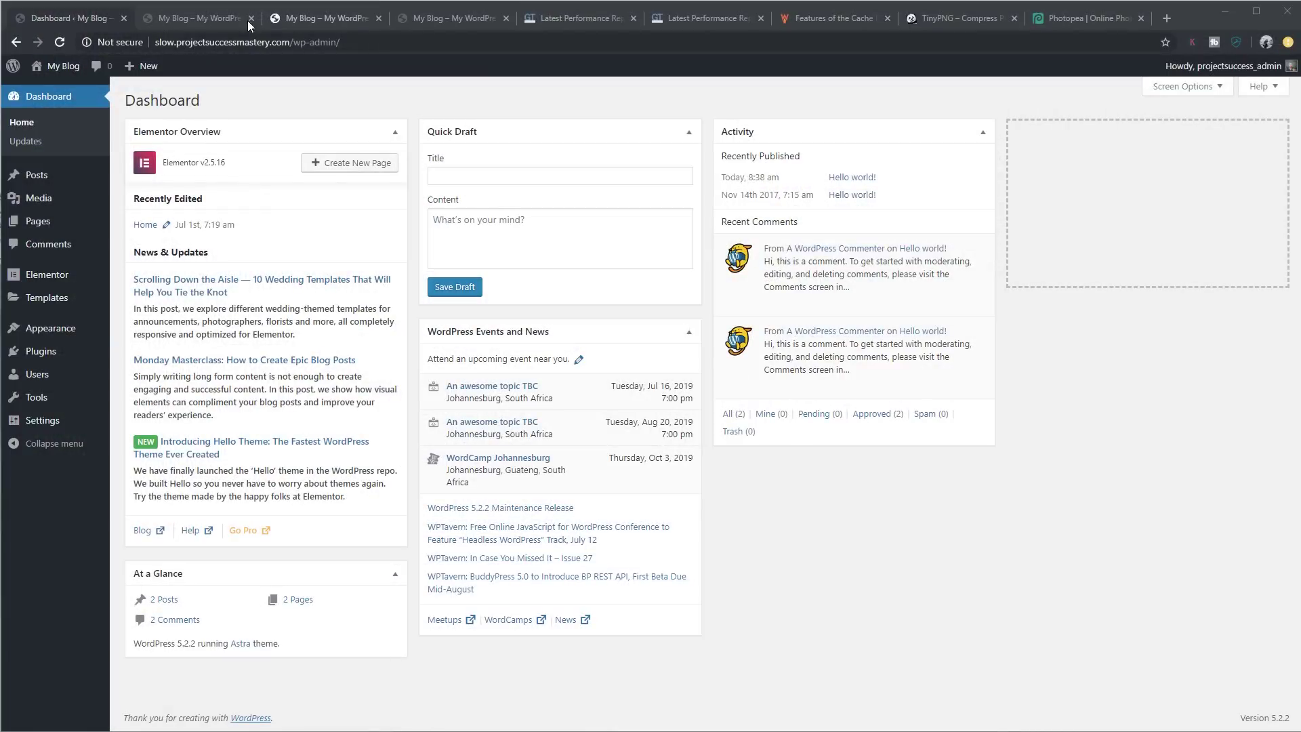
Step: Compare the fast and slow home page copies, then return to the slow site's GTmetrix report (PageSpeed E 59%, 4.9s load)
left_click(296, 19)
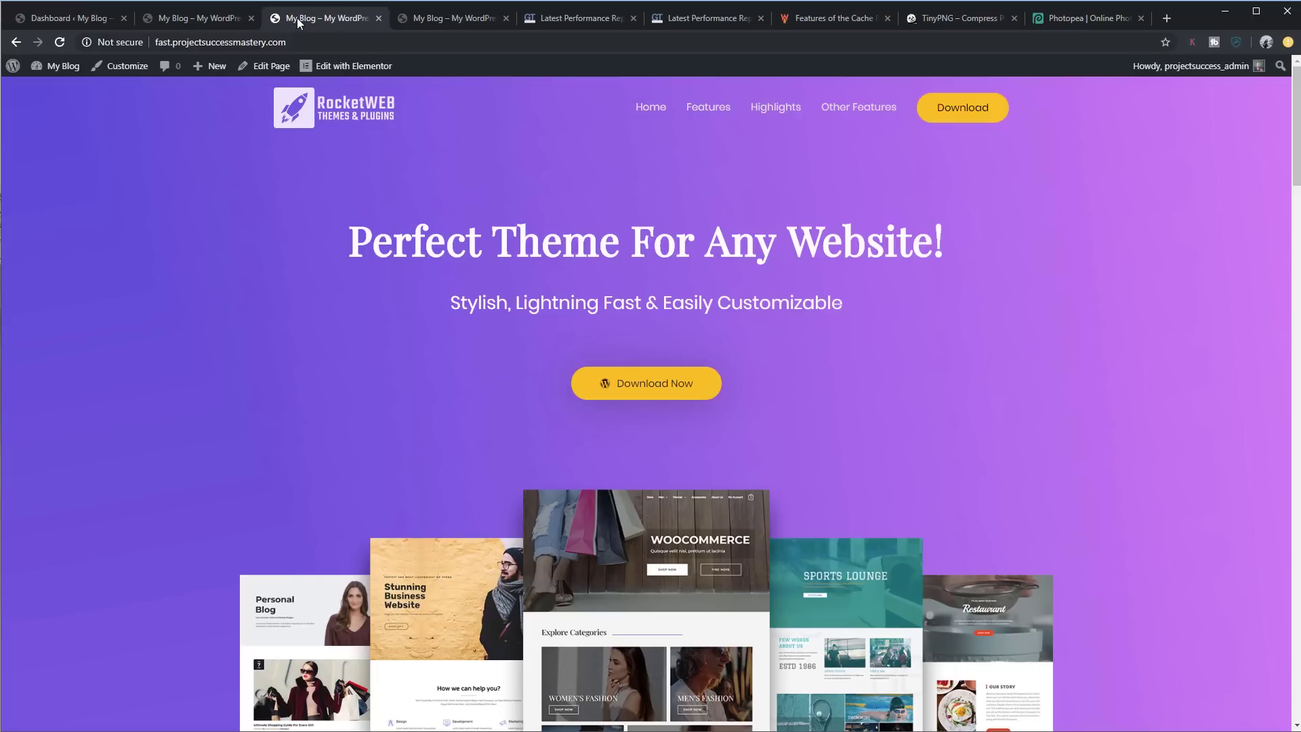
left_click(199, 21)
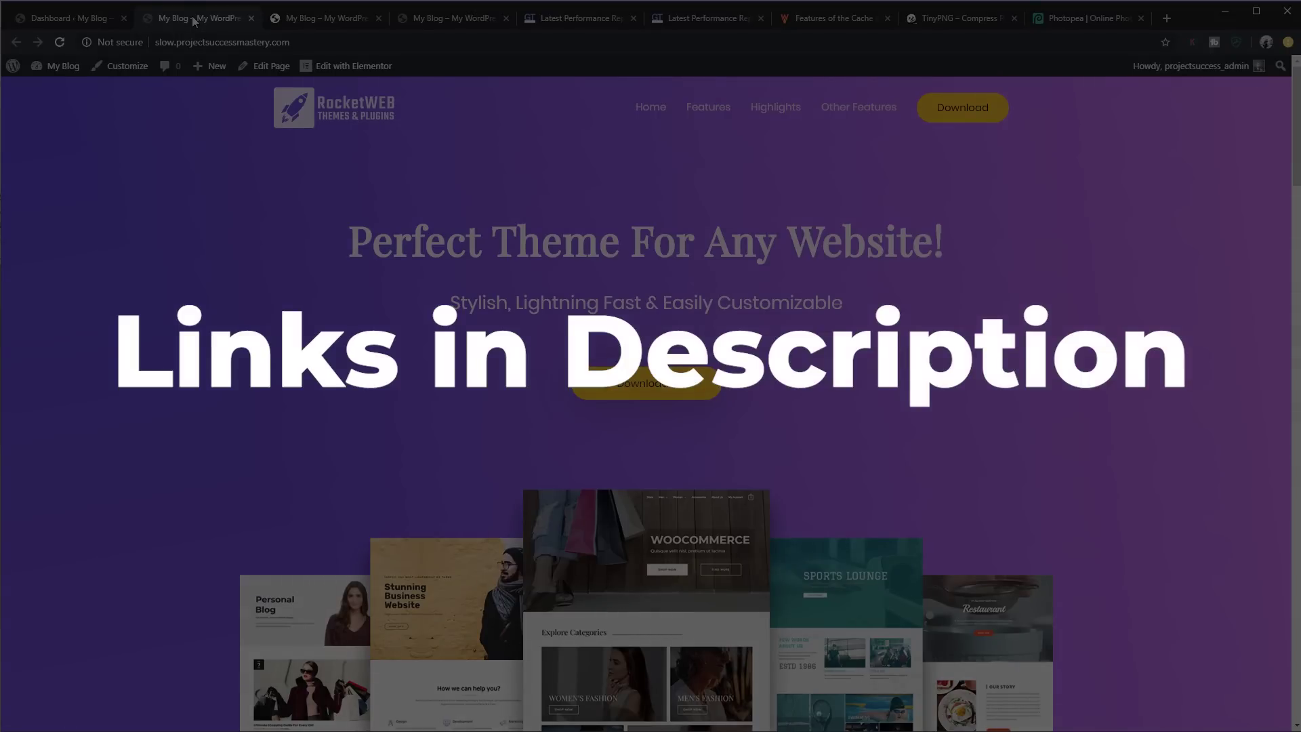
left_click(528, 18)
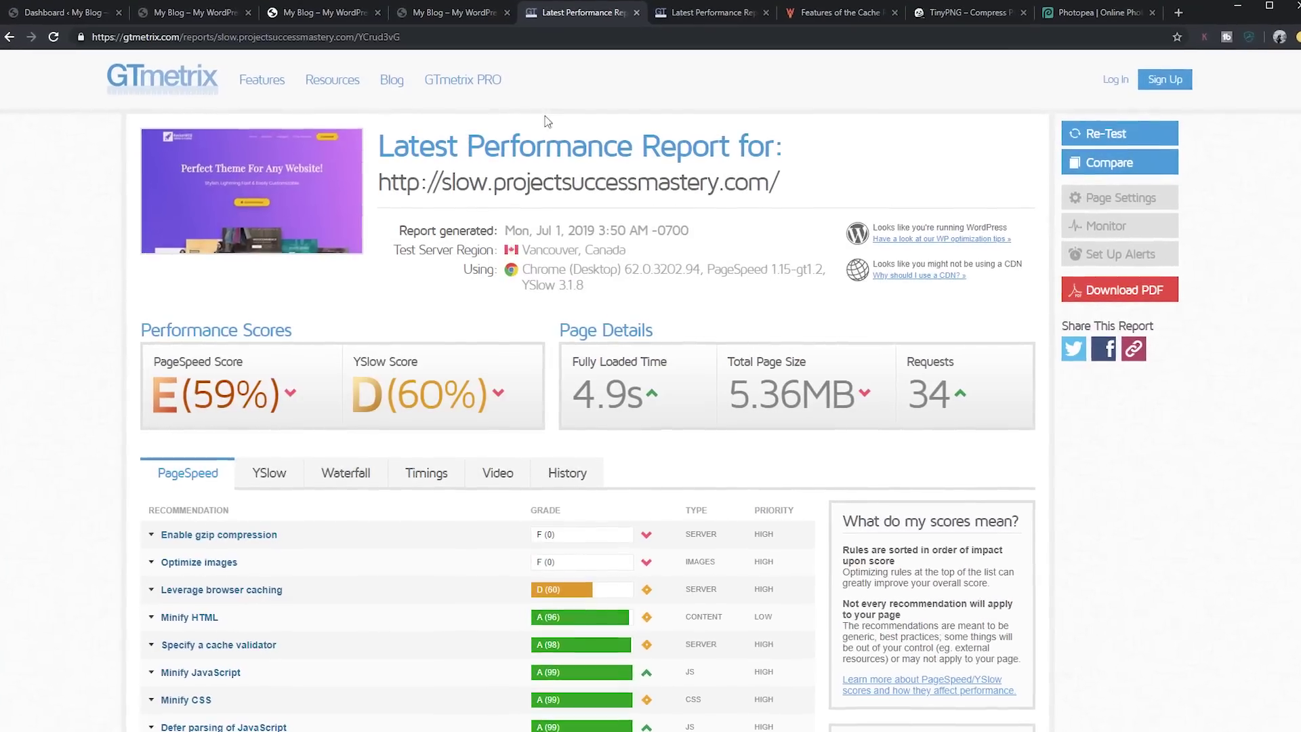
Step: Switch to the fast site's GTmetrix report, showing PageSpeed E (59%) and a 5.4s load time
left_click(726, 3)
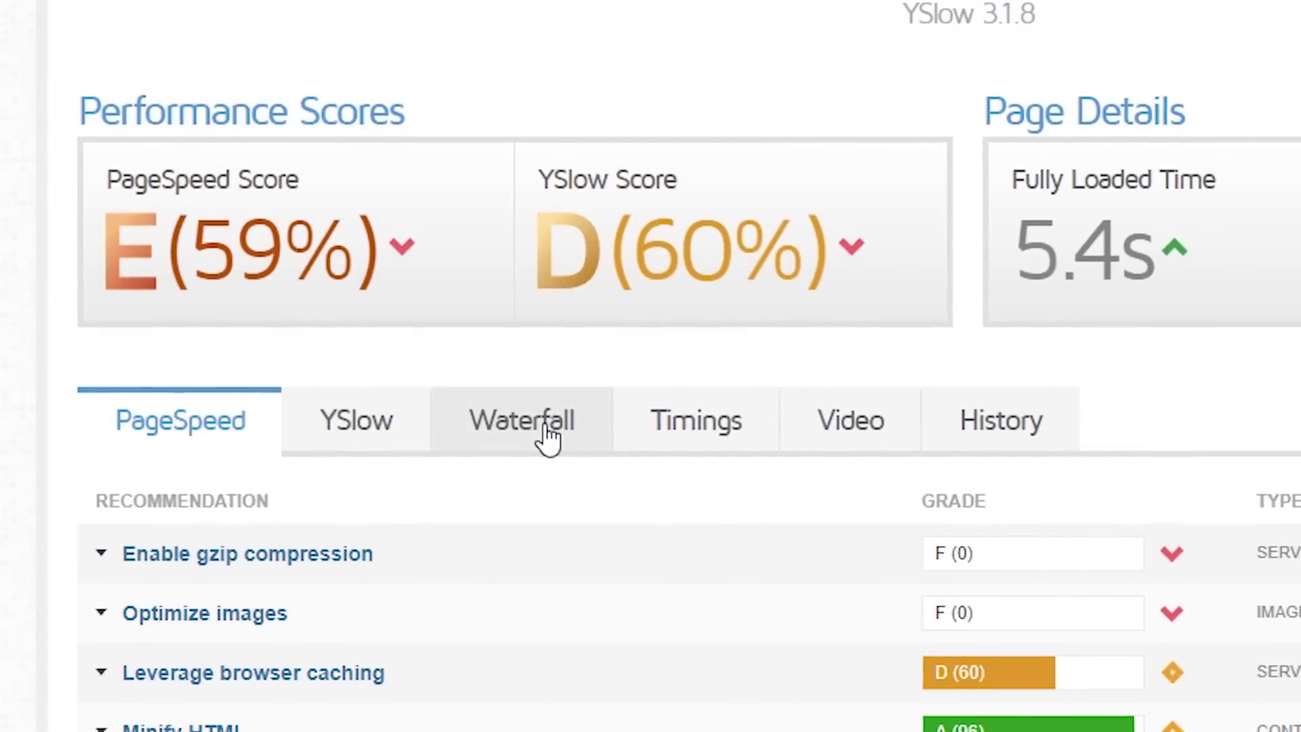
Step: Scroll through the fast site's GTmetrix waterfall of page requests, then back up to the scores
left_click(307, 518)
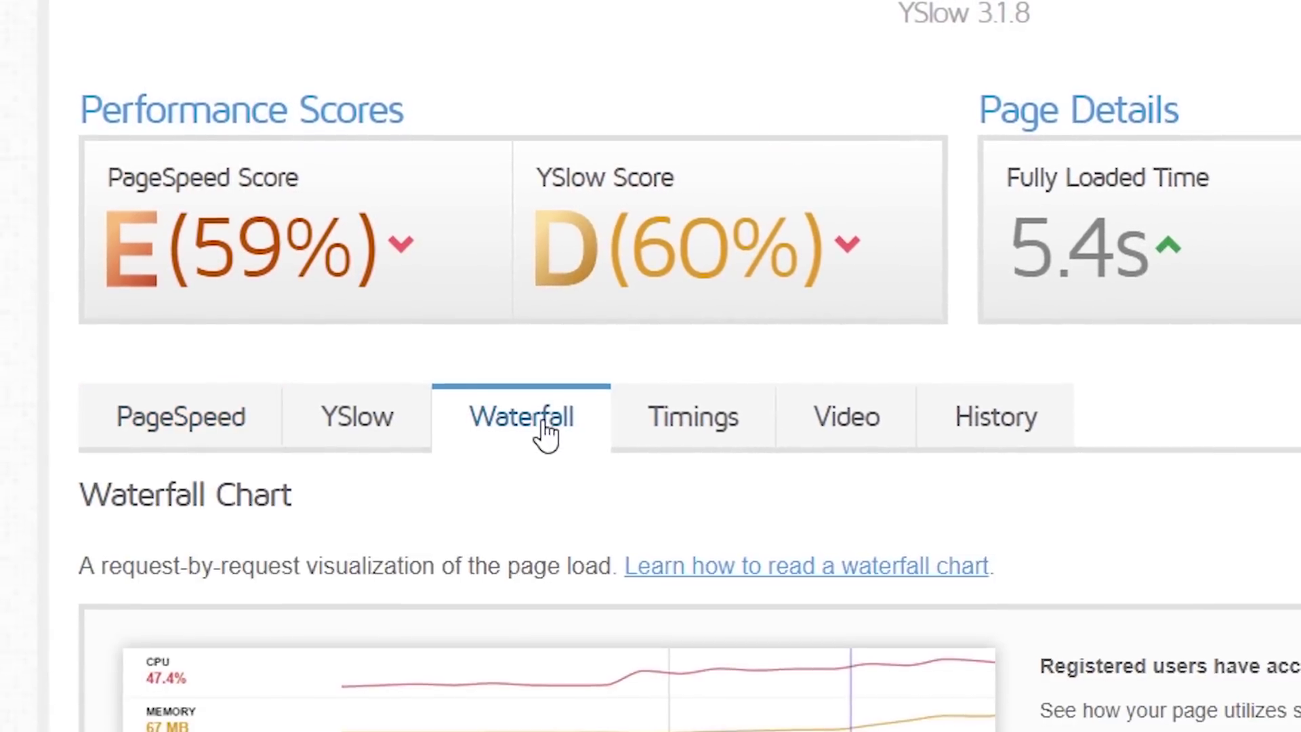
scroll(543, 427, "down", 5)
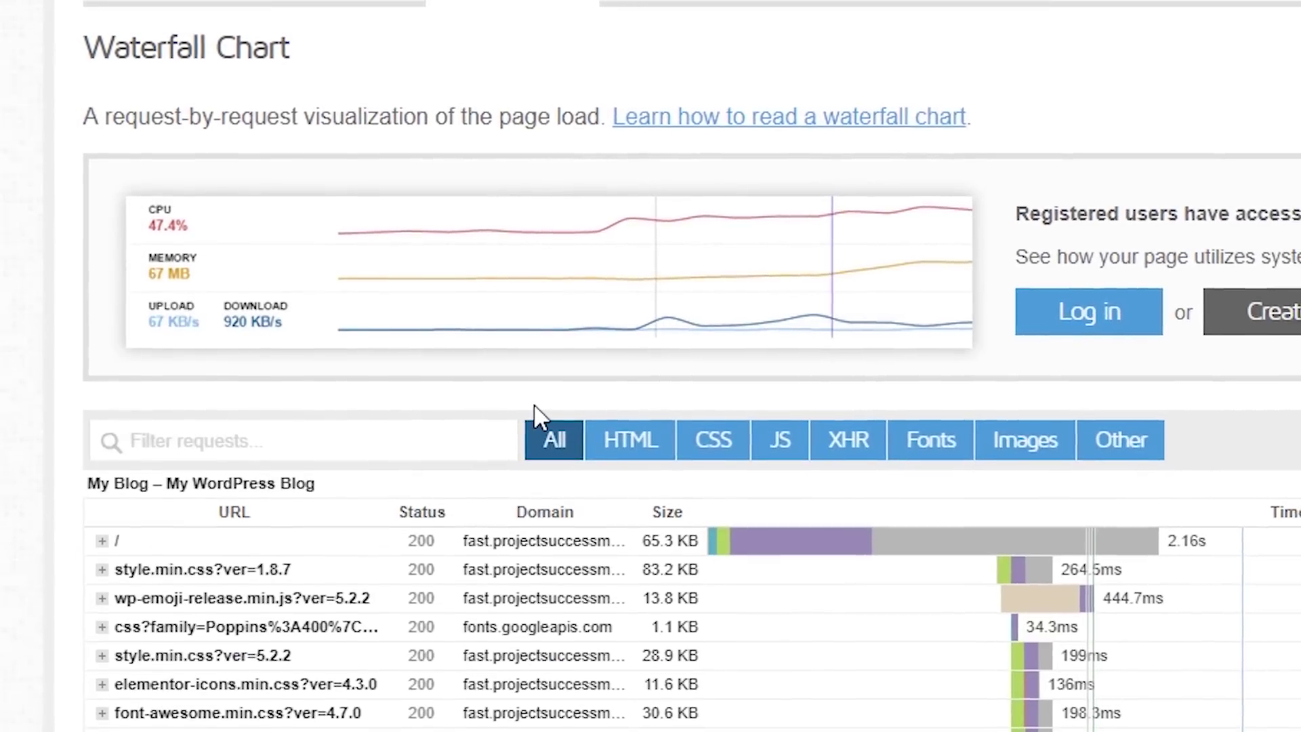
scroll(534, 404, "down", 2)
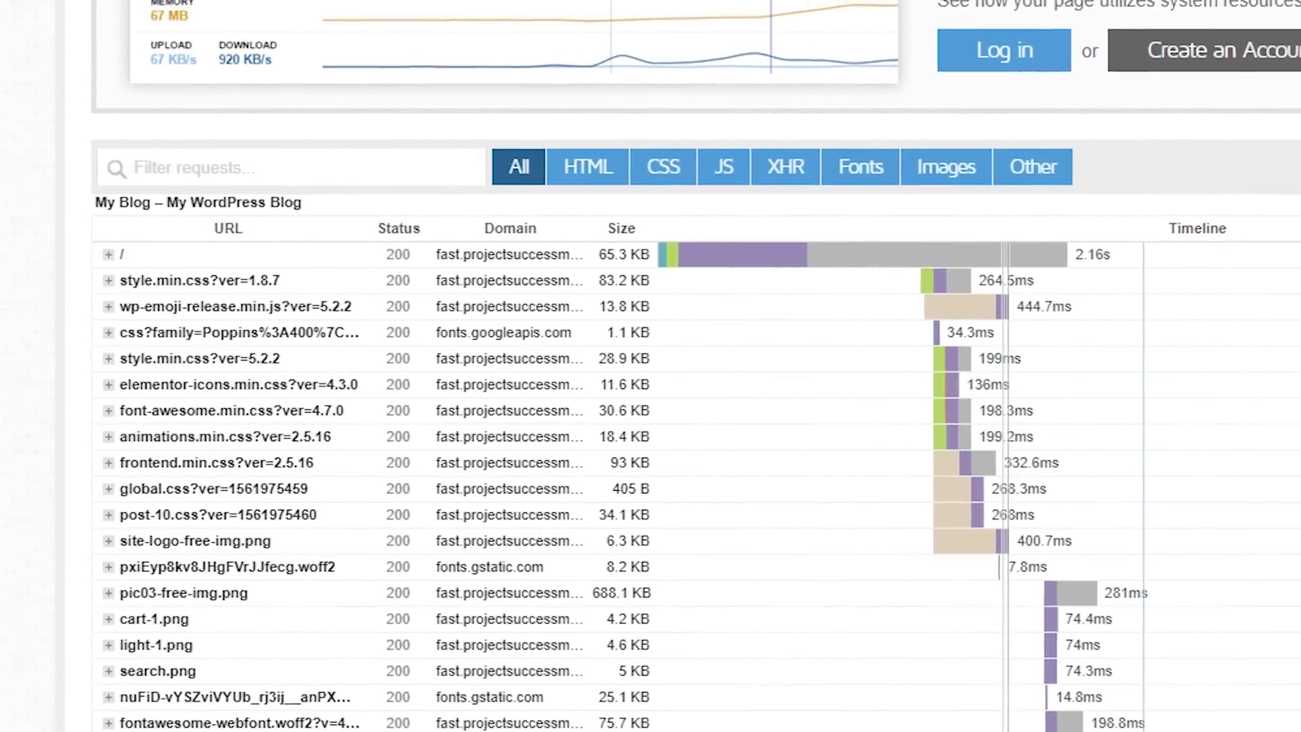
scroll(315, 725, "down", 3)
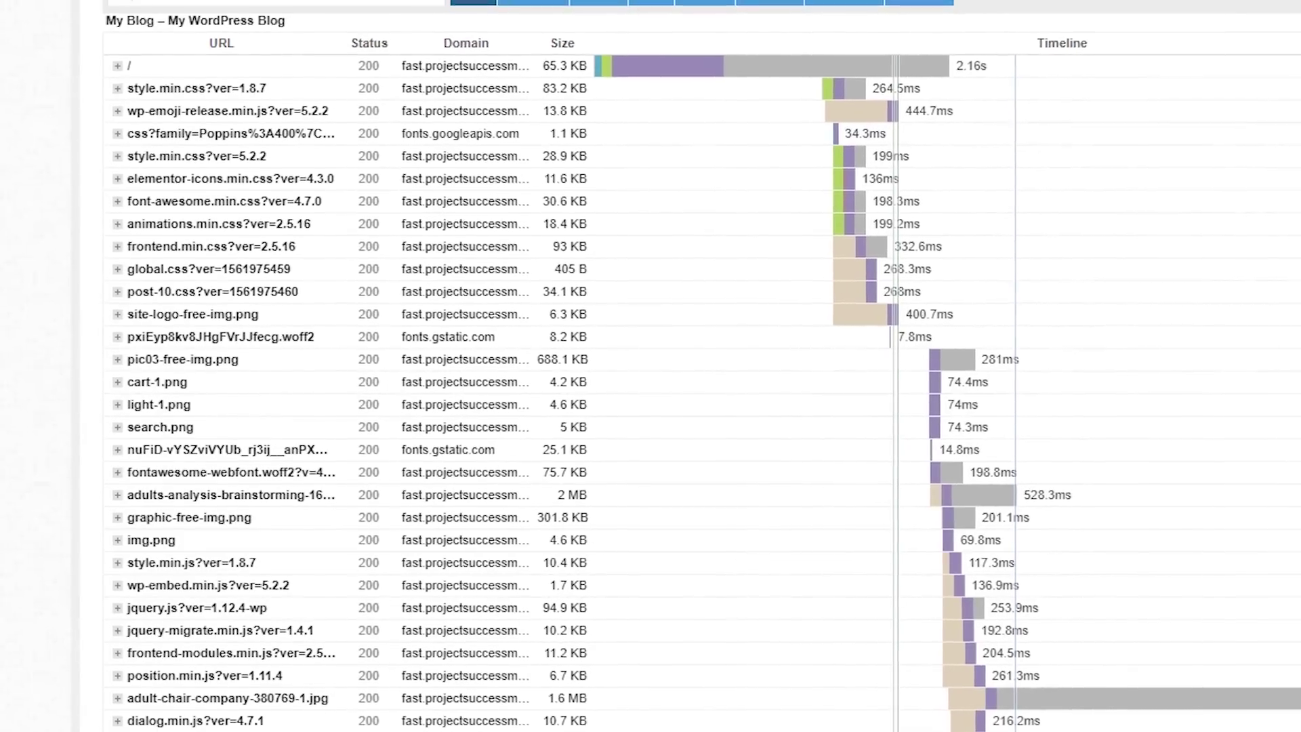
scroll(650, 366, "up", 8)
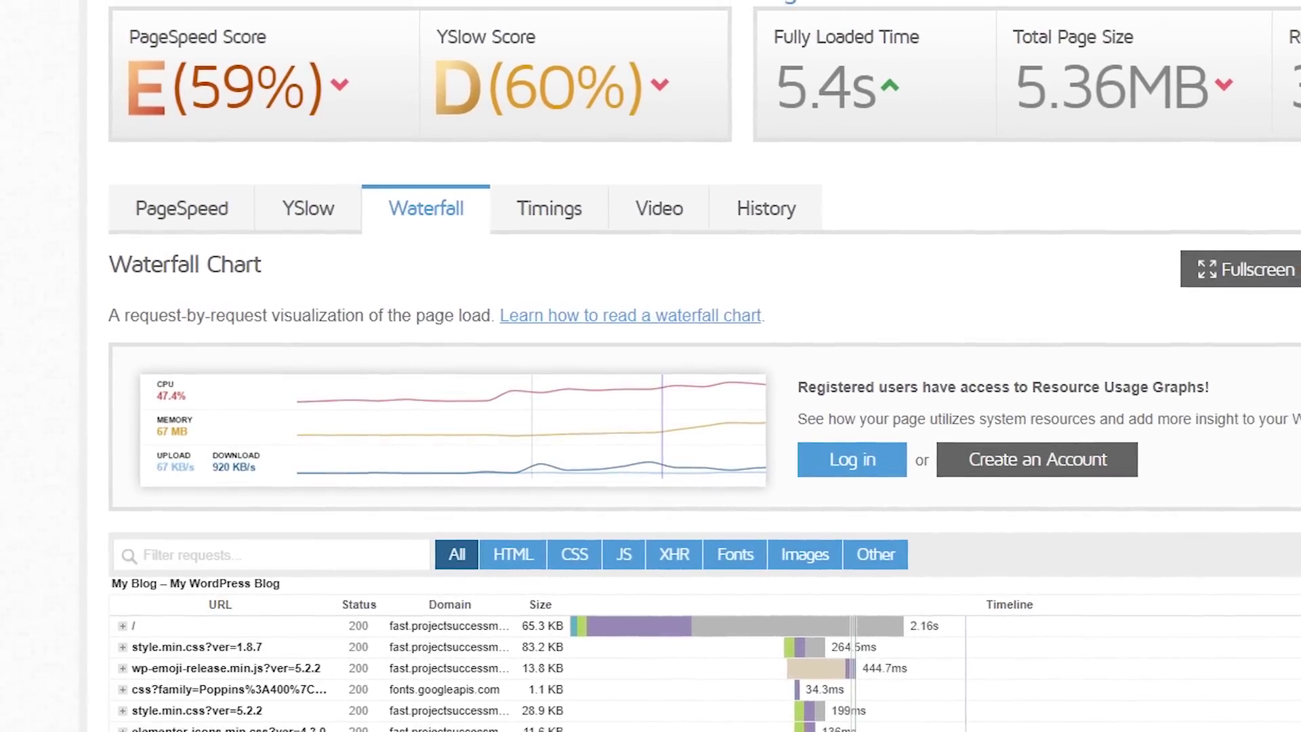
scroll(651, 365, "up", 3)
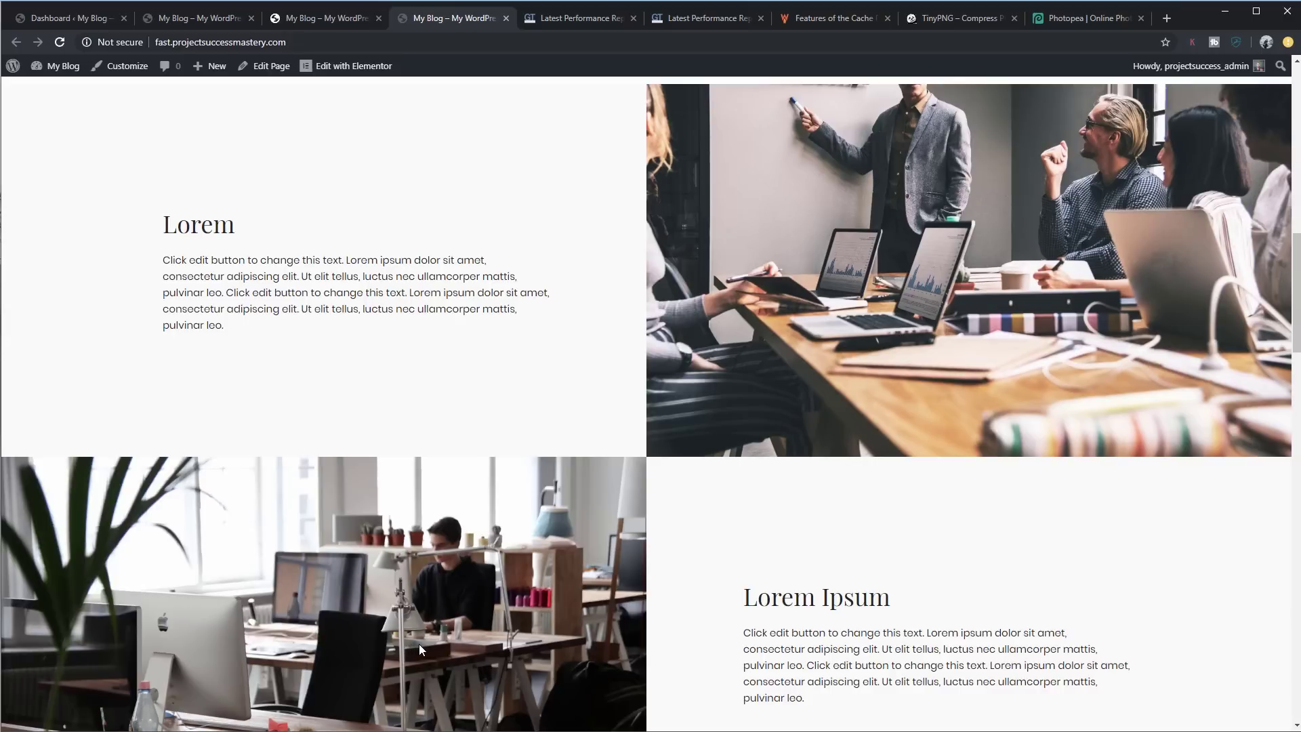
Step: Resize the office photo in Photopea to 1000 px wide
scroll(723, 550, "down", 1)
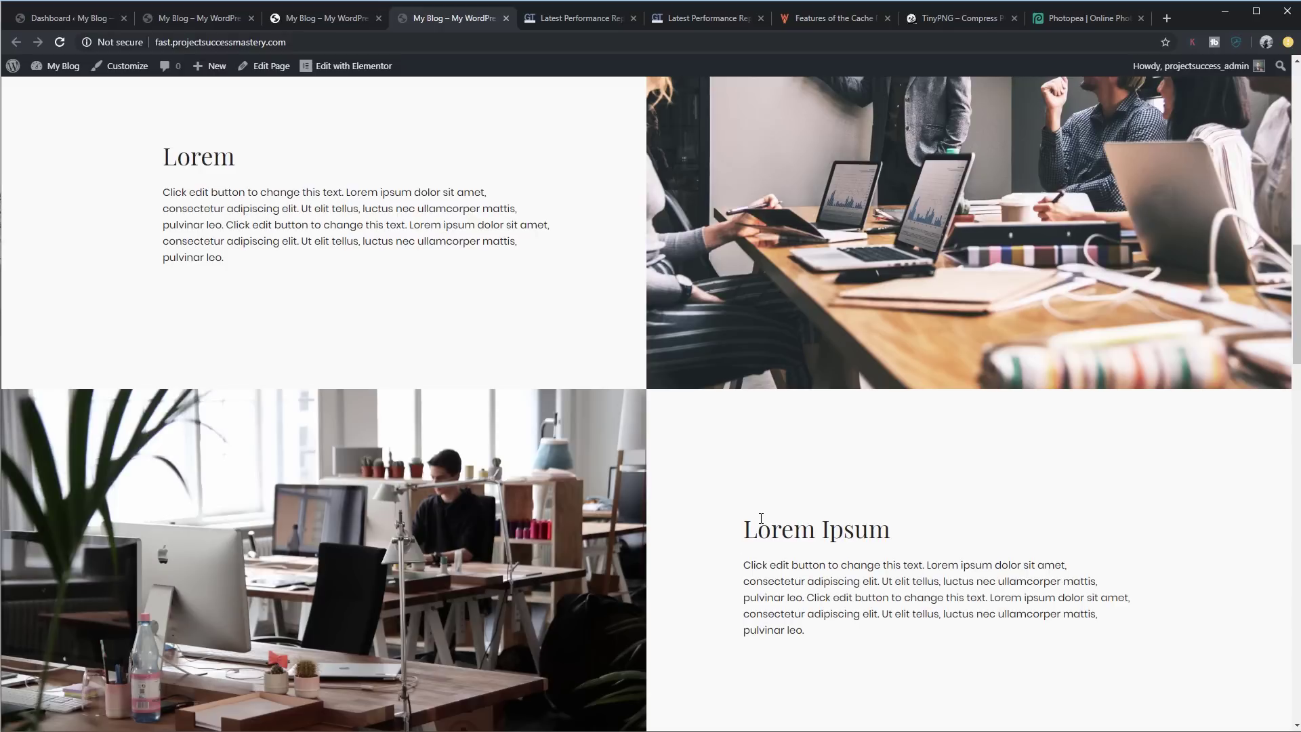
left_click(962, 18)
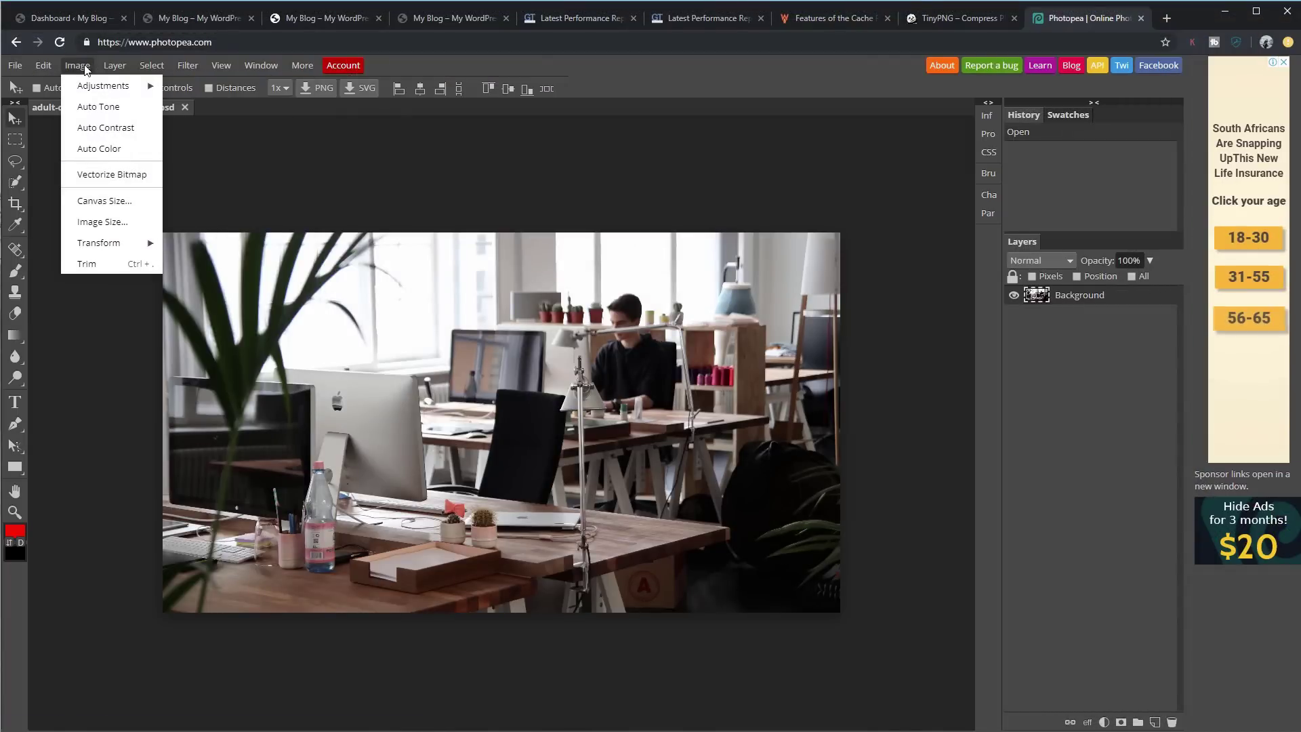
left_click(102, 221)
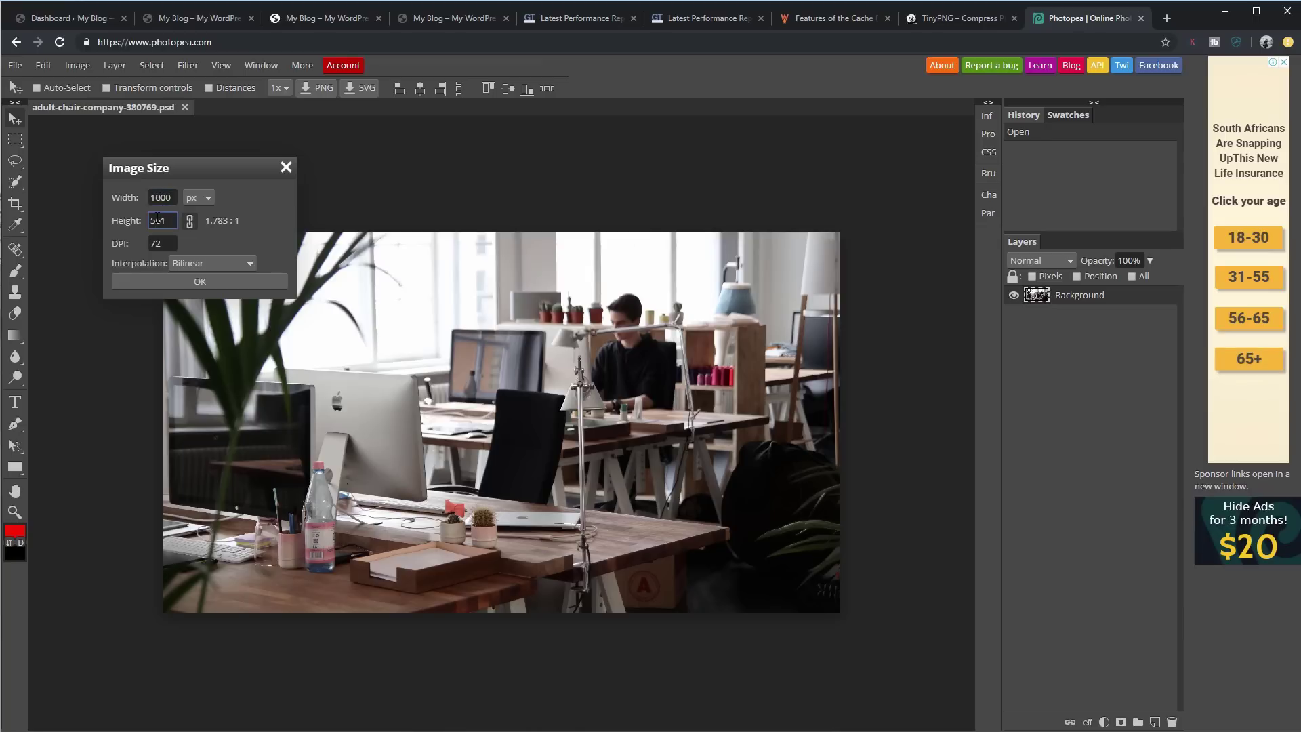
left_click(190, 282)
Step: Export the photo as JPG, compress it in TinyPNG from 60.3 to 56.8 KB, and download it
left_click(15, 65)
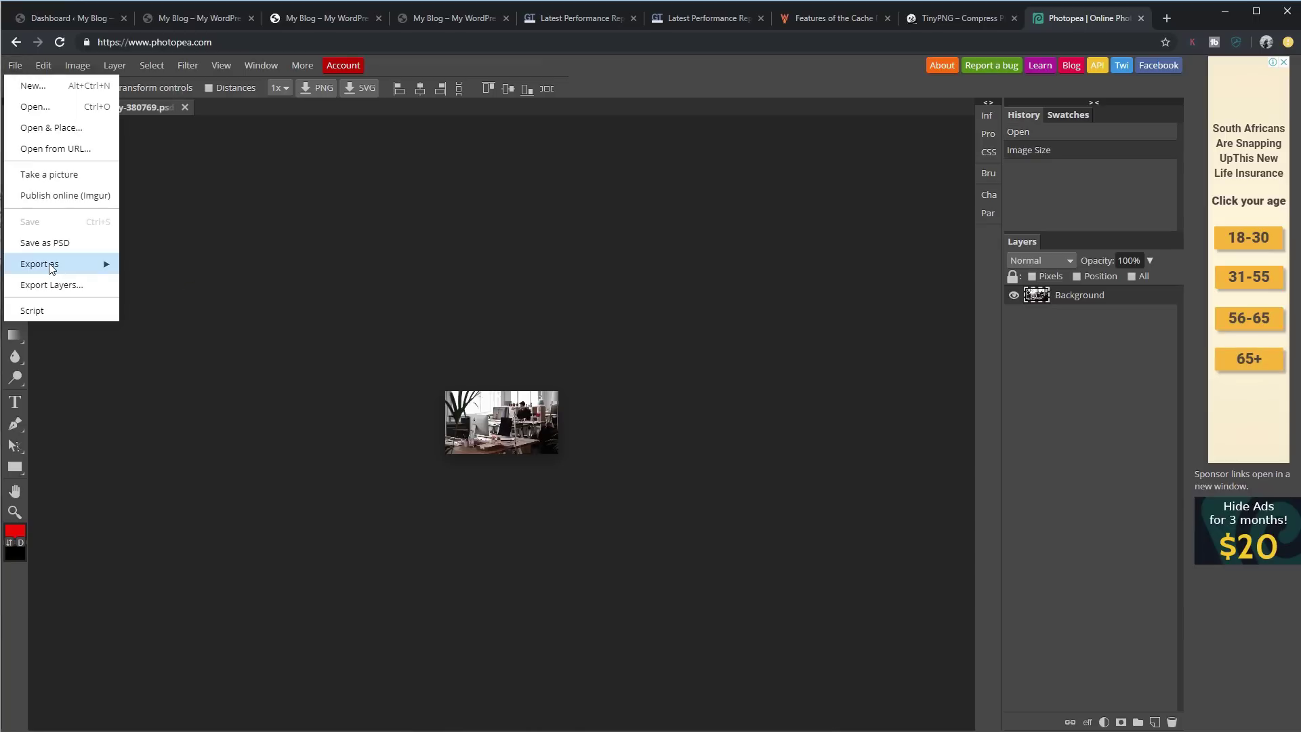
mouse_move(67, 263)
left_click(144, 285)
left_click(535, 316)
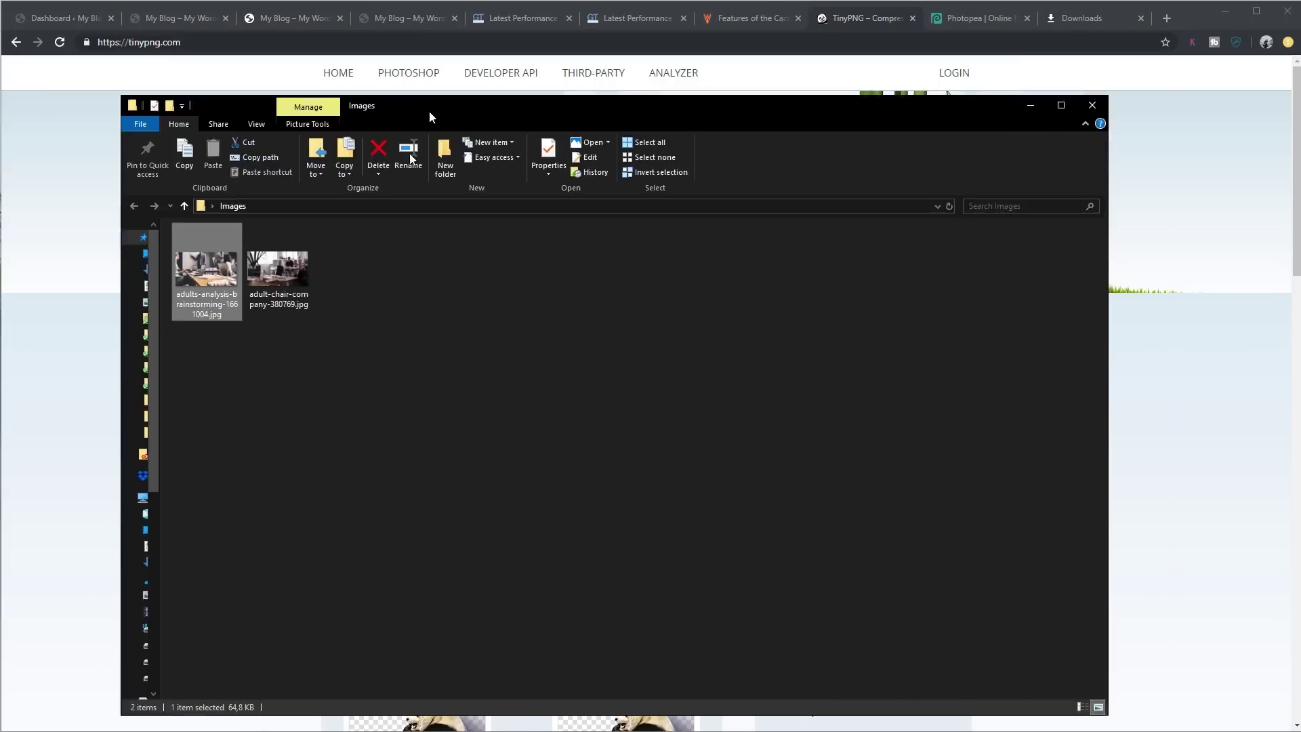
left_click_drag(429, 111, 365, 266)
left_click_drag(214, 426, 538, 325)
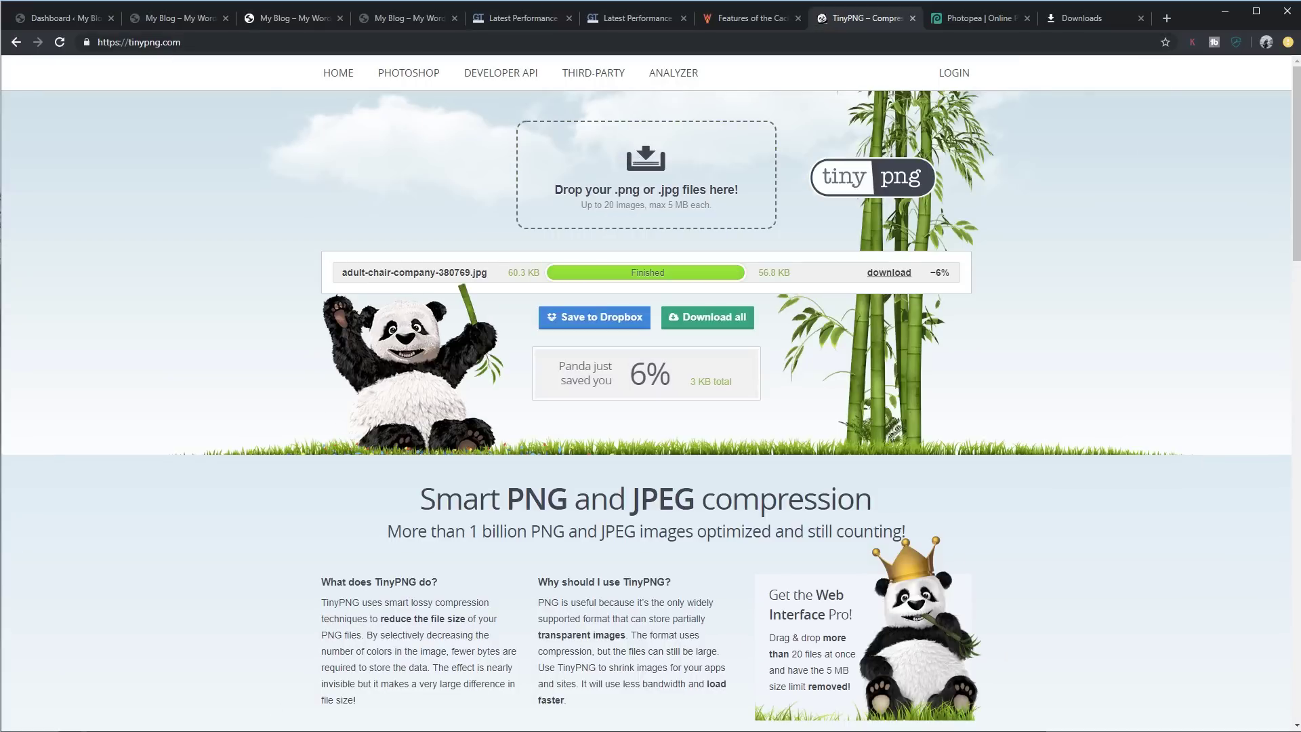
left_click(887, 274)
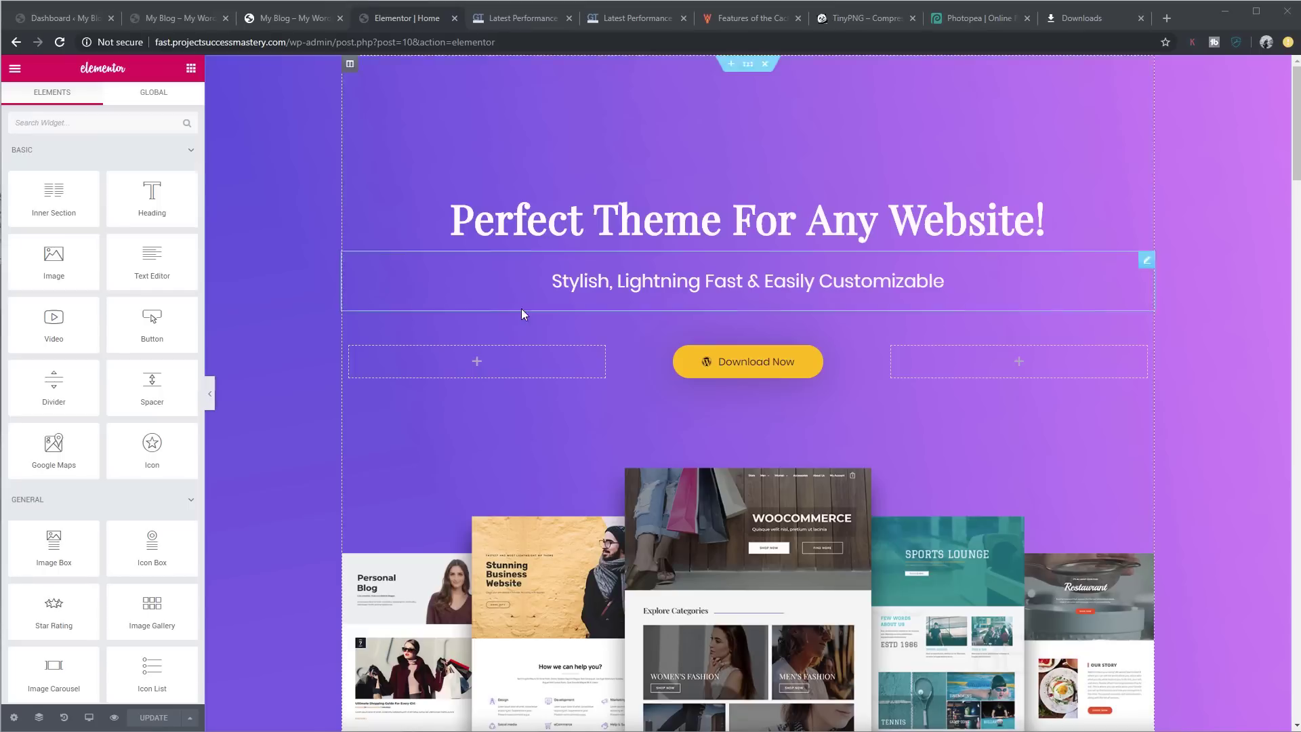
Step: Replace the upper Lorem column's background image with the compressed meeting photo
scroll(867, 324, "down", 15)
left_click(925, 243)
left_click(780, 249)
left_click(105, 96)
left_click(94, 301)
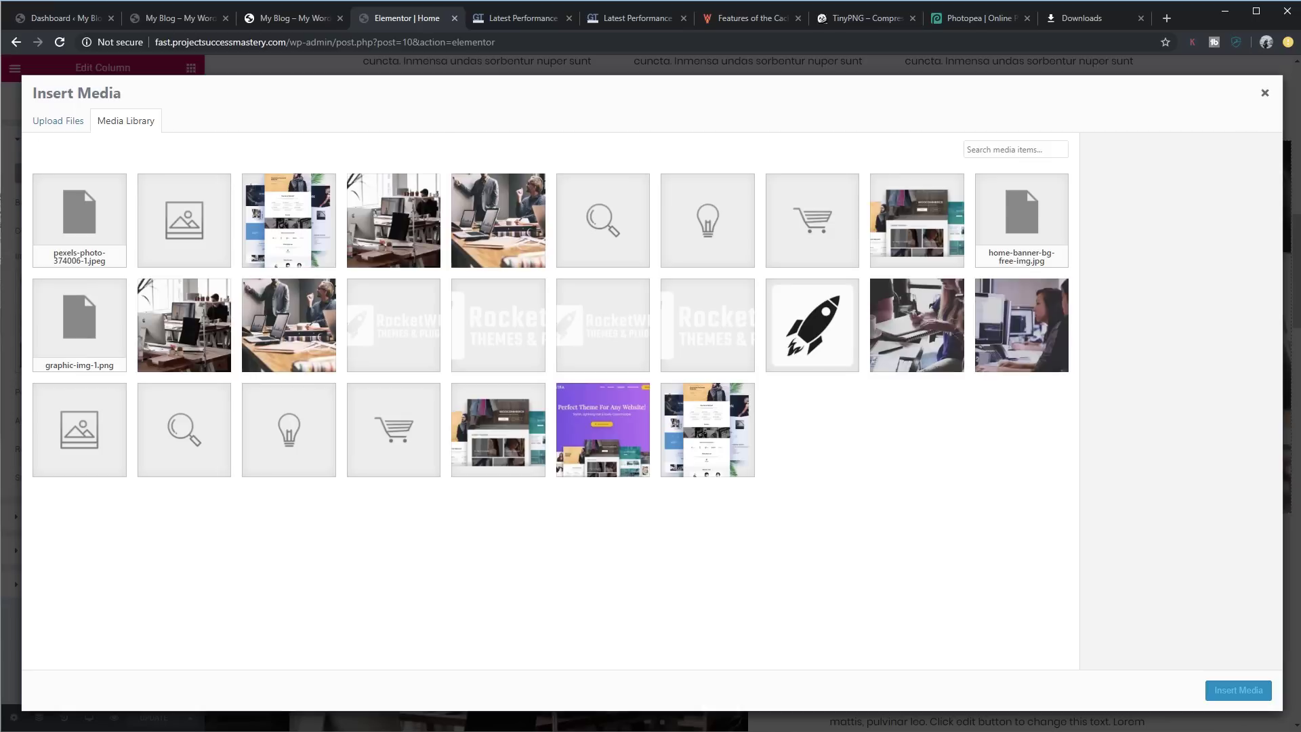
left_click_drag(1300, 474, 843, 491)
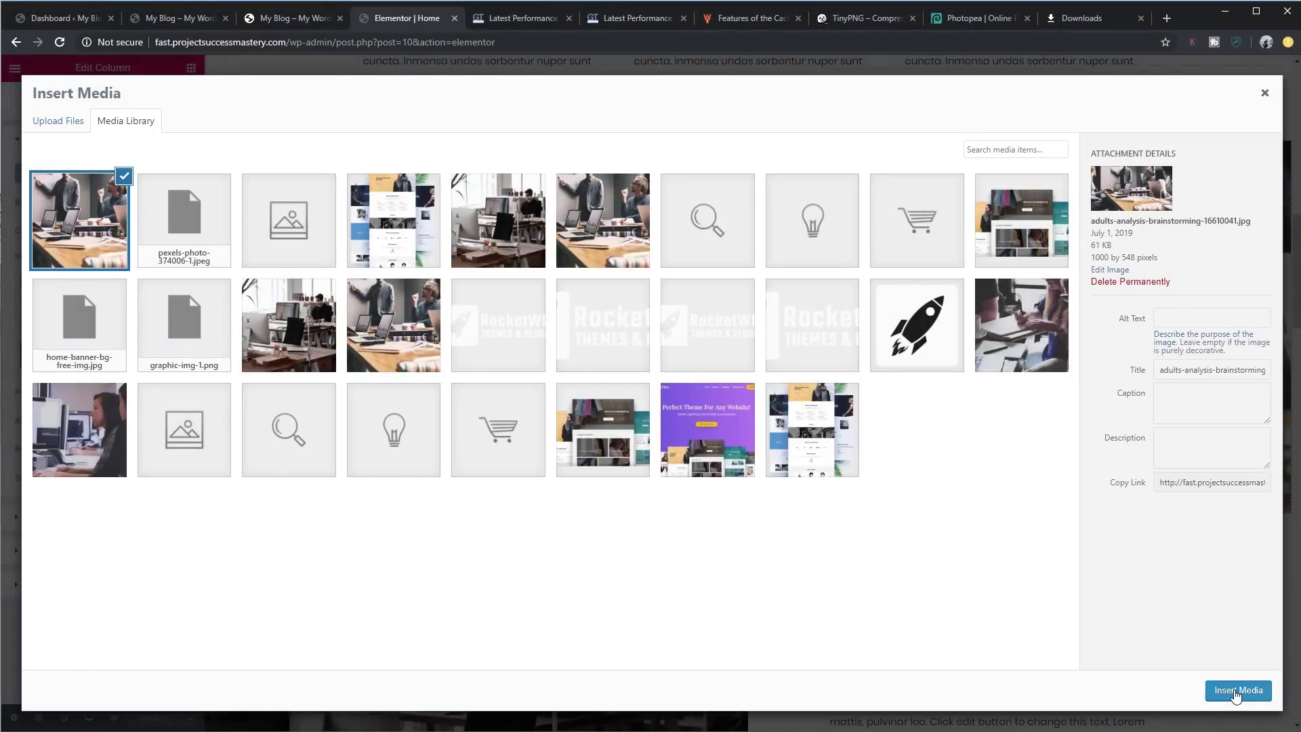
left_click(1236, 691)
Step: Replace the lower column's background image with the compressed office photo
left_click(212, 522)
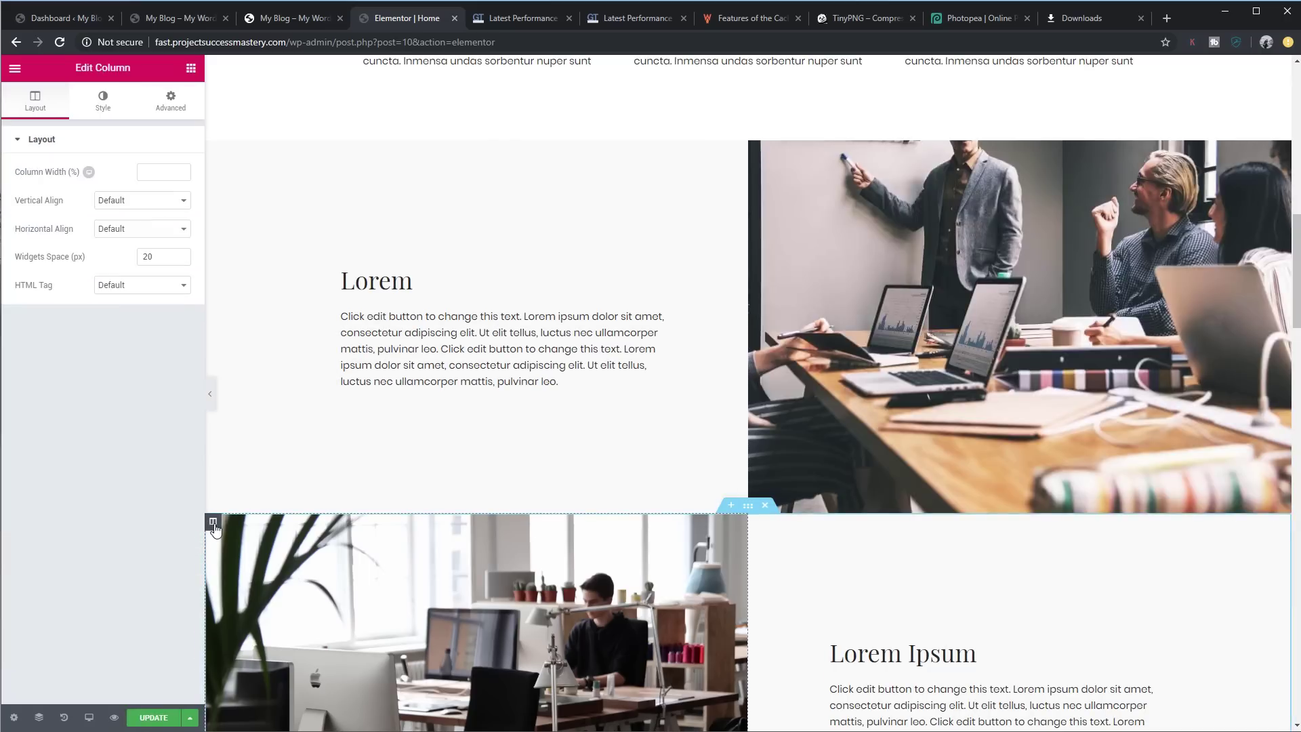
left_click(95, 105)
left_click(103, 321)
left_click_drag(1300, 542, 915, 581)
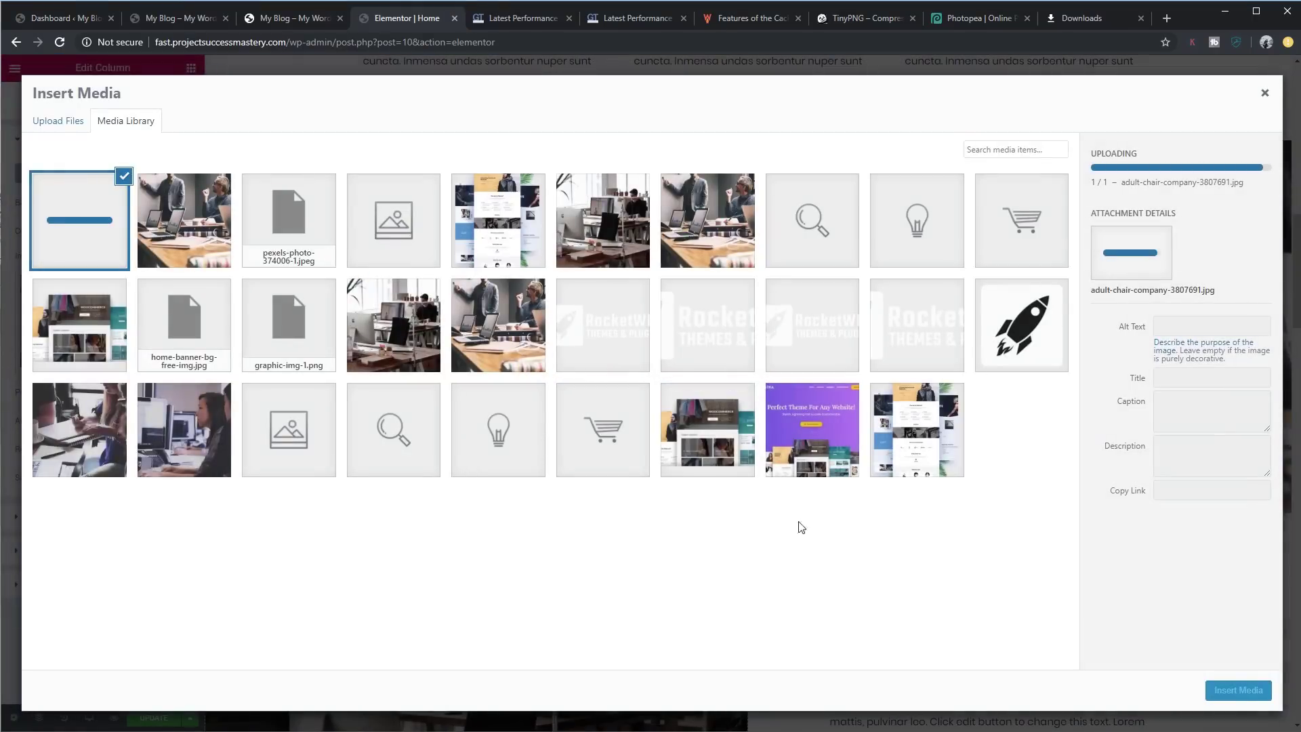
left_click(1246, 690)
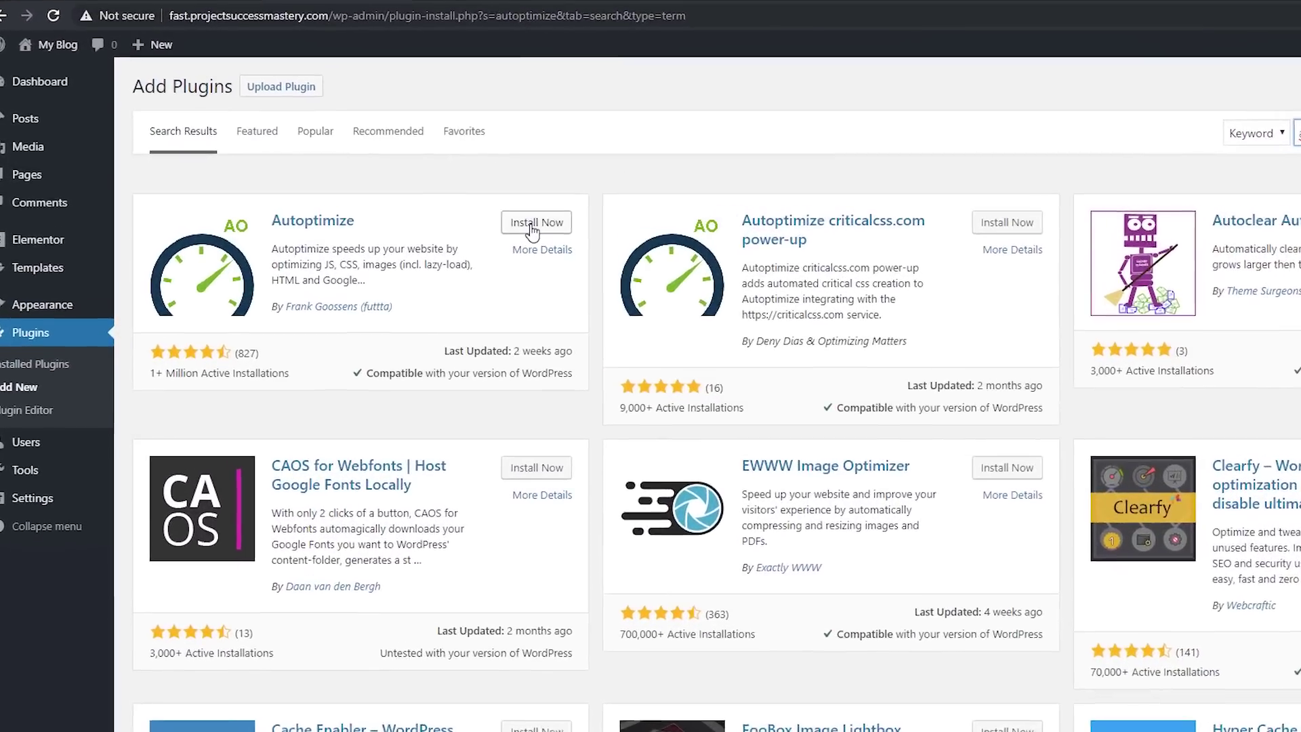
Step: Install and activate the Autoptimize plugin from the 'autoptimize' search results
left_click(496, 218)
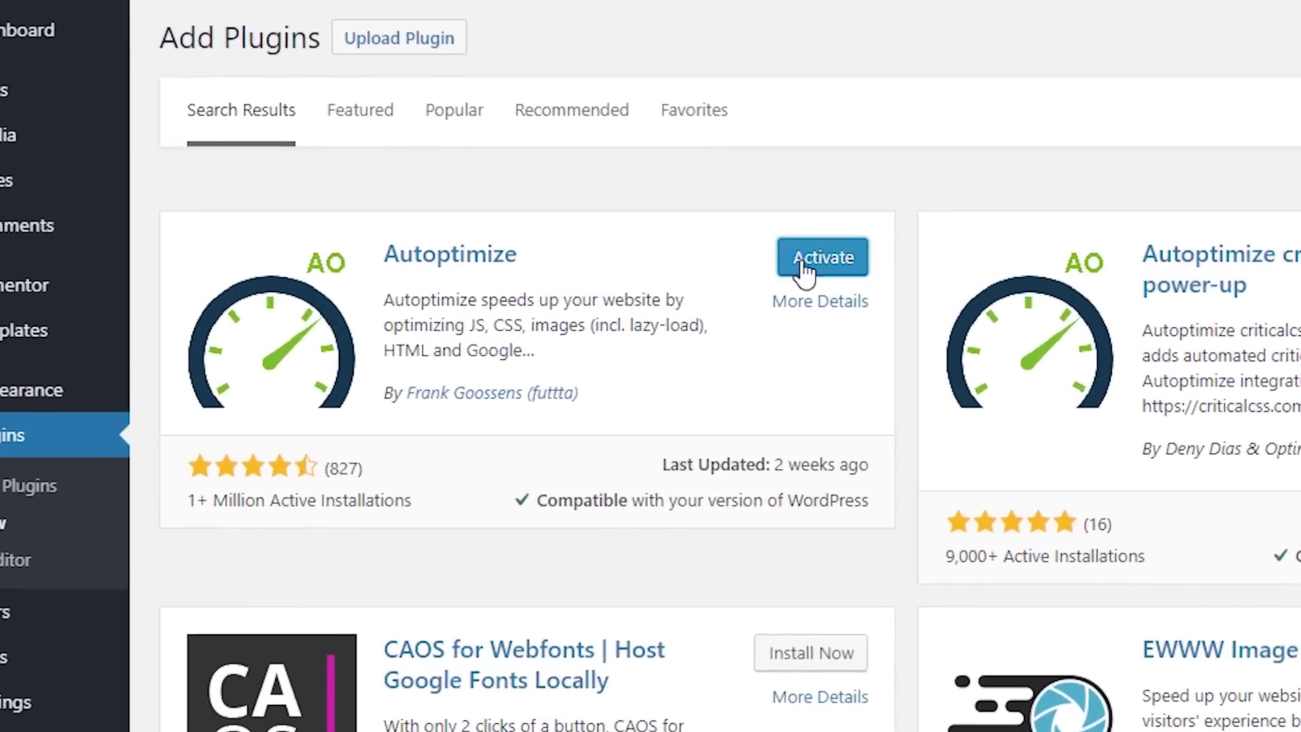
left_click(729, 254)
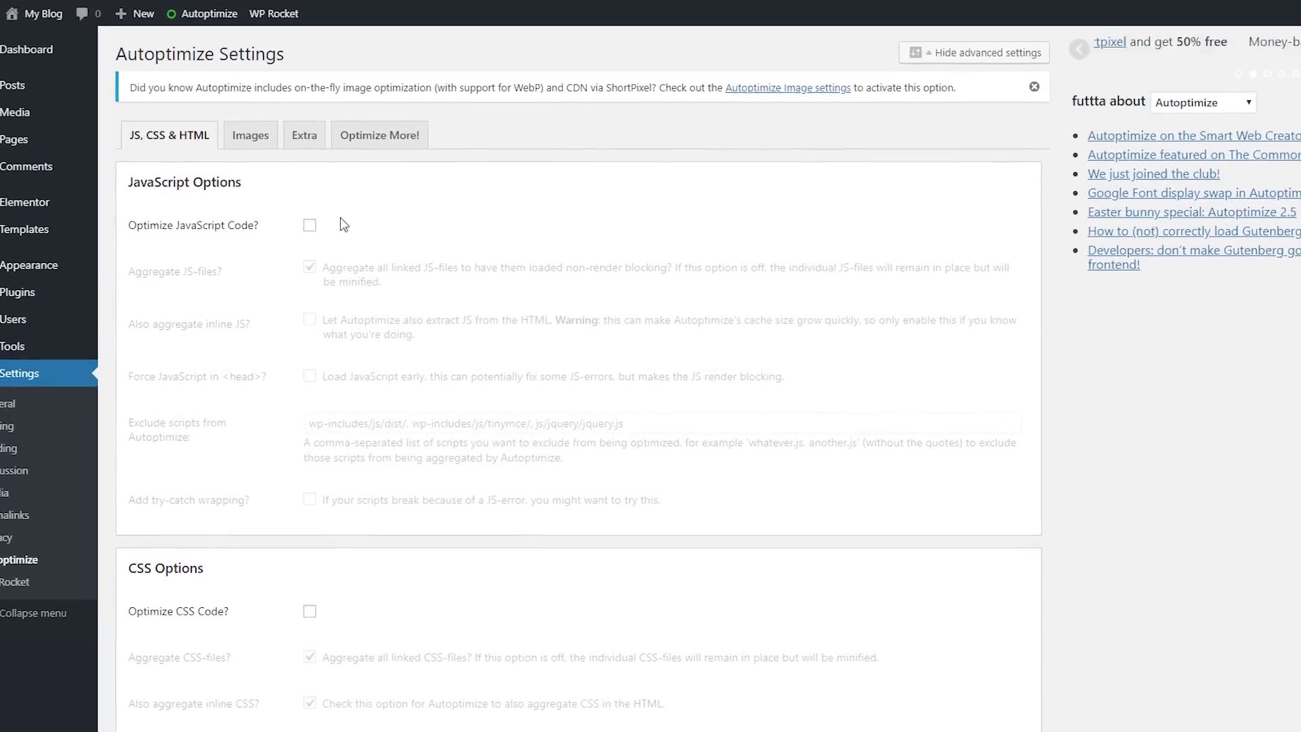
Step: Enable Autoptimize's JavaScript, CSS and HTML optimization, then dismiss WP Rocket's activation notice
left_click(307, 227)
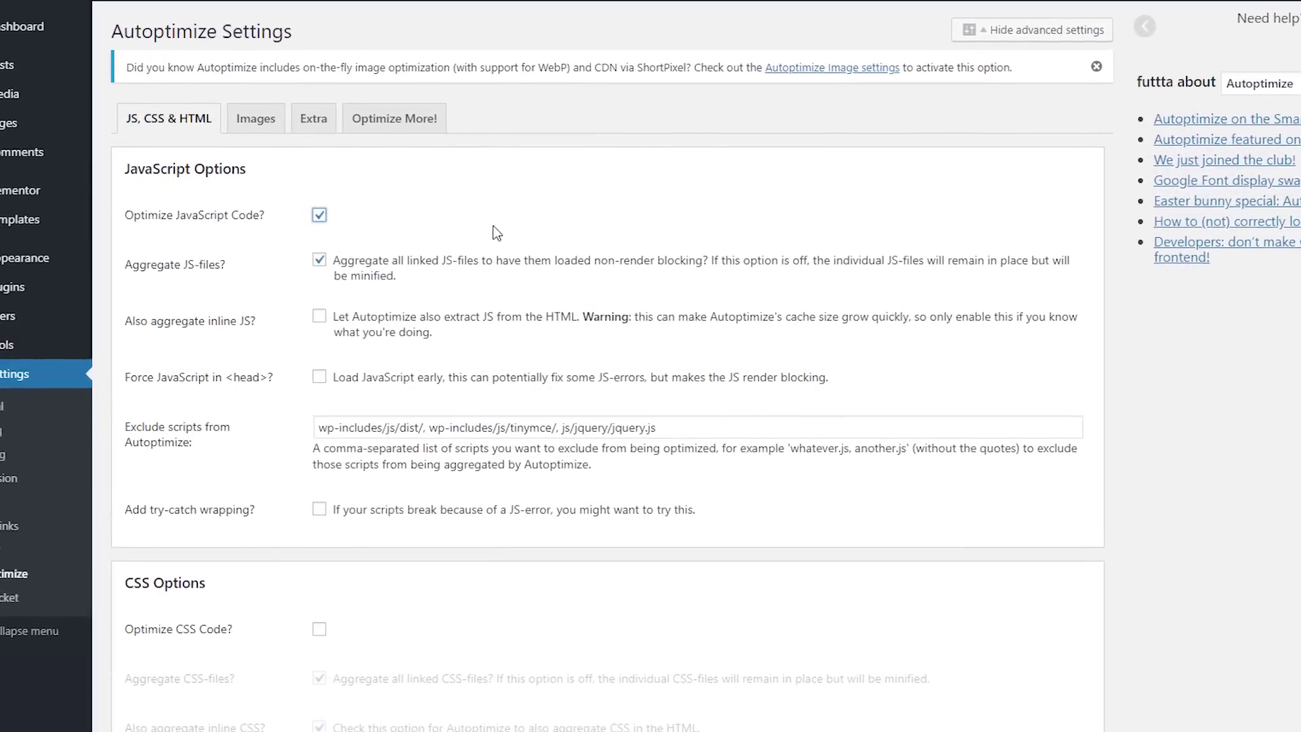
scroll(333, 231, "down", 5)
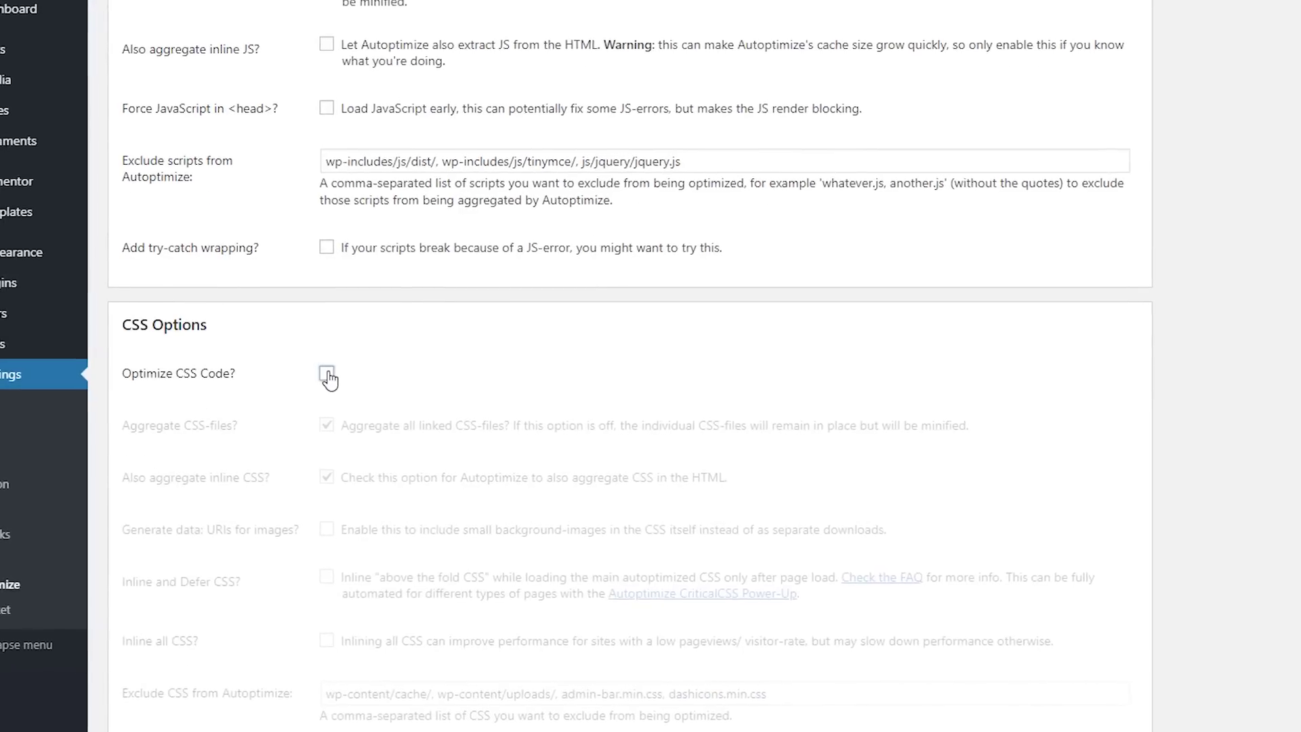
left_click(327, 374)
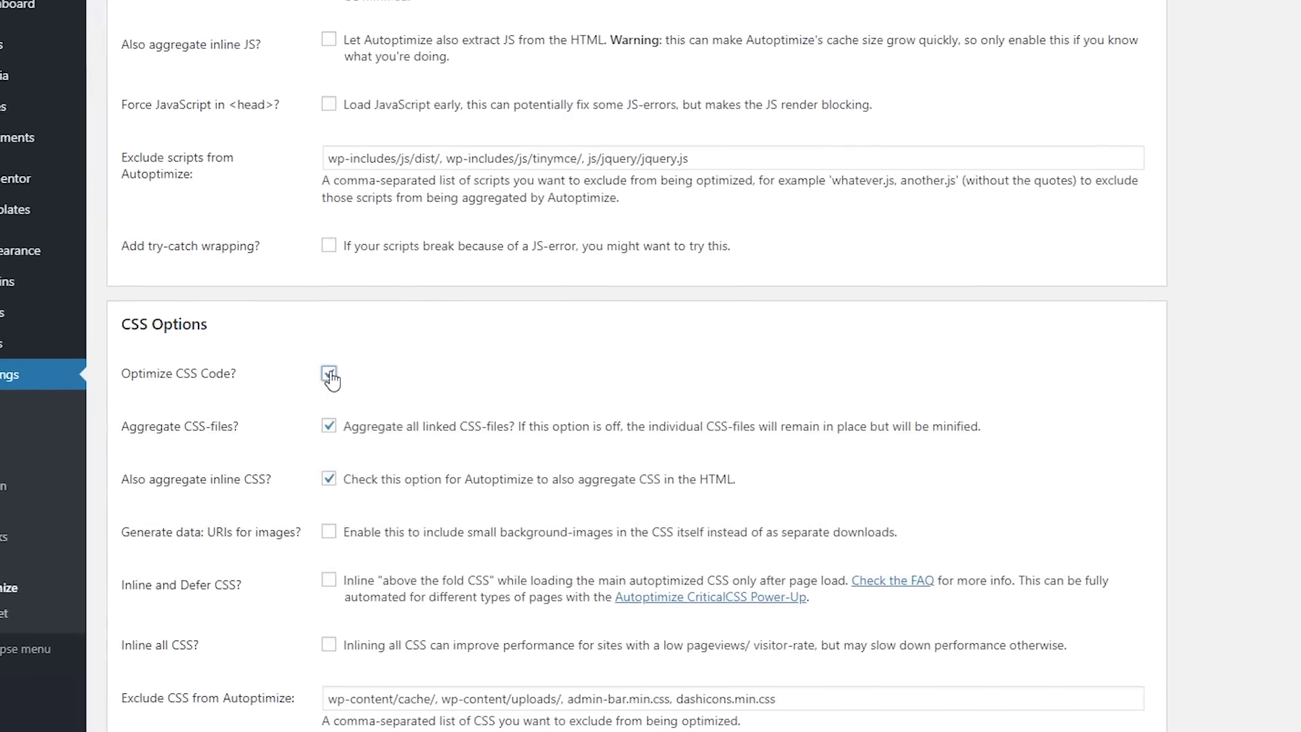
scroll(339, 379, "down", 5)
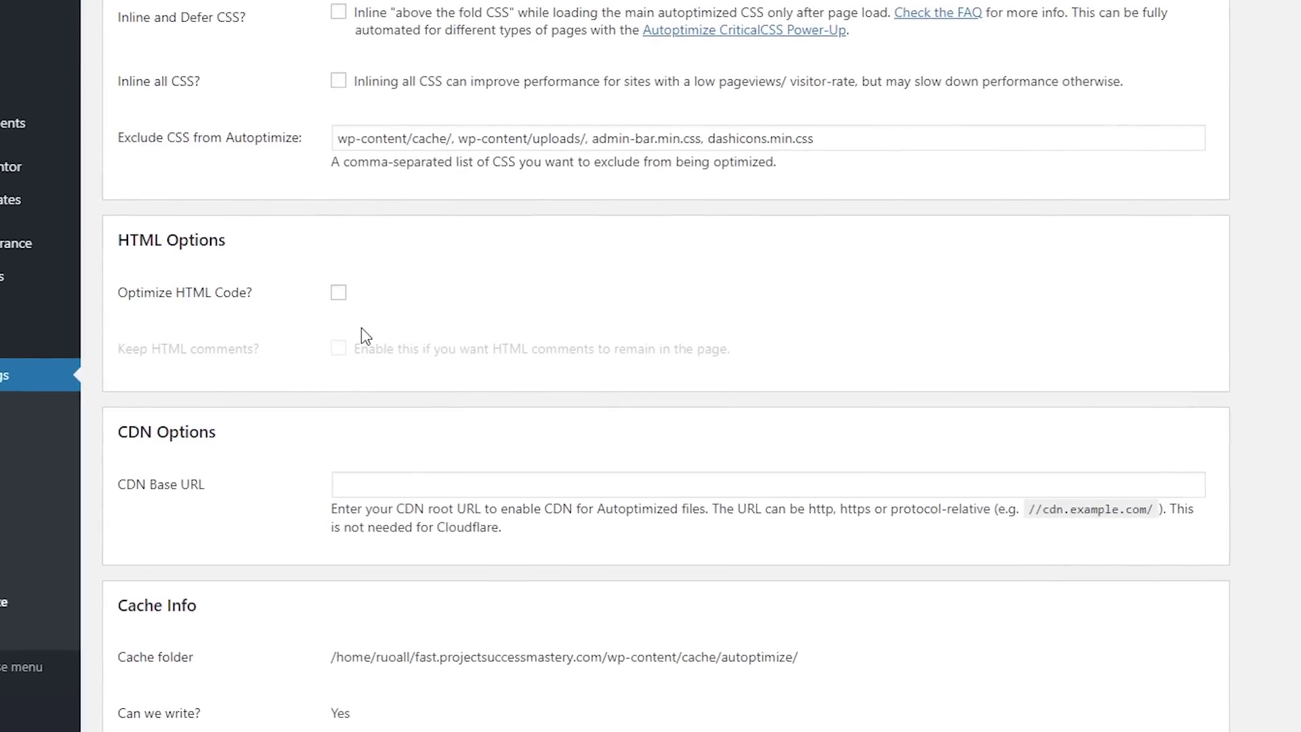
left_click(337, 294)
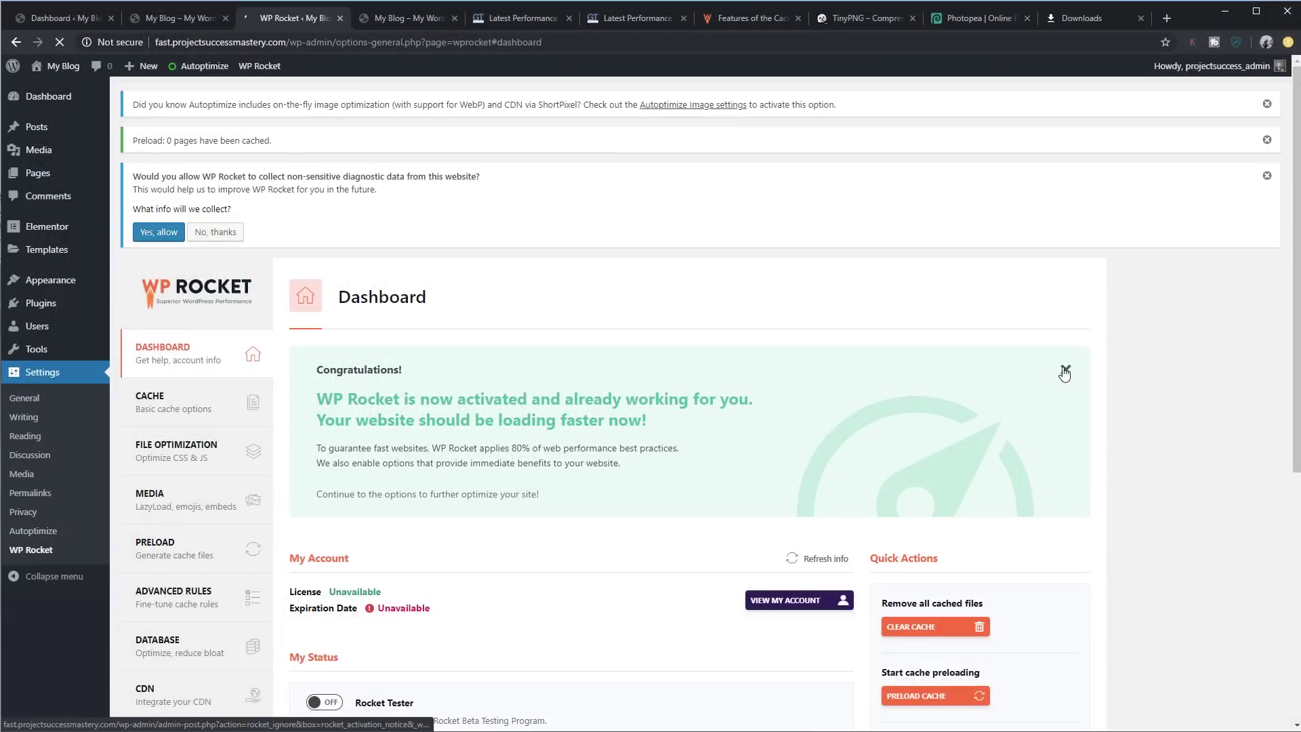
left_click(1068, 372)
scroll(1094, 375, "down", 3)
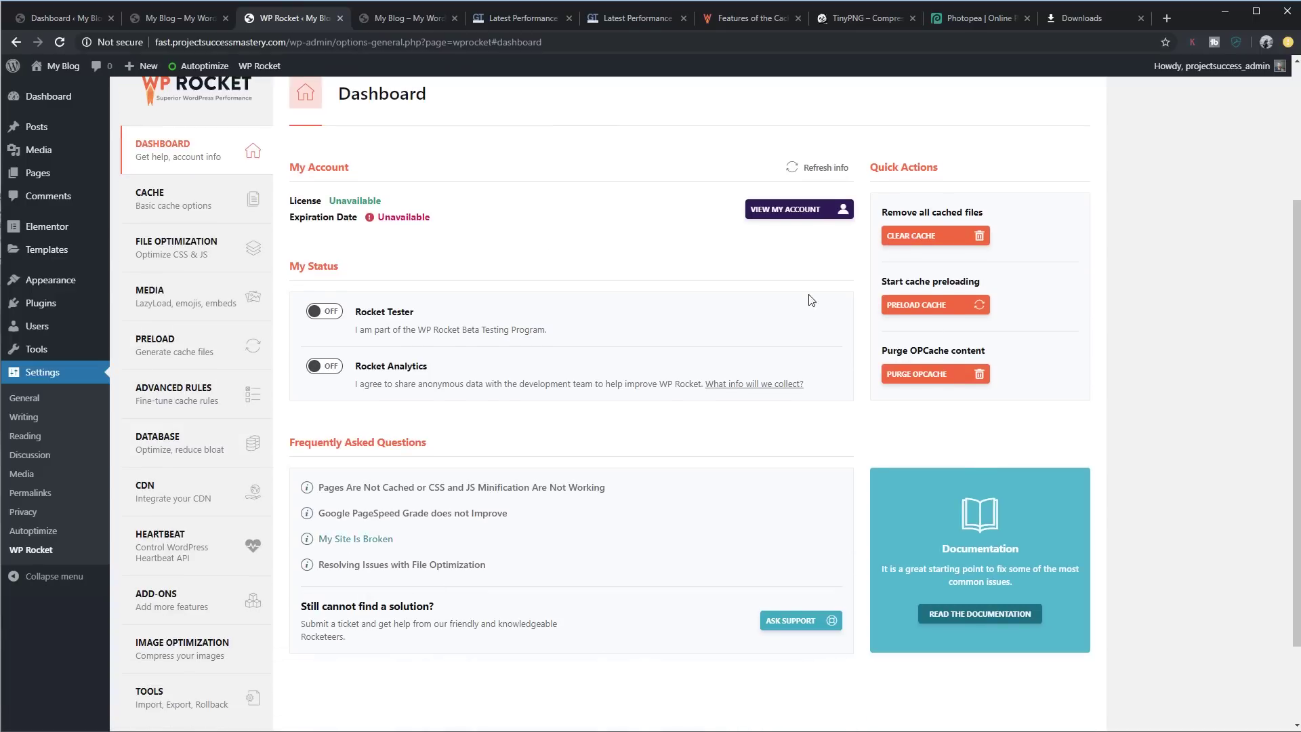
Step: Set WP Rocket's cache lifespan to 30 days, save, and look over the File Optimization settings
left_click(177, 202)
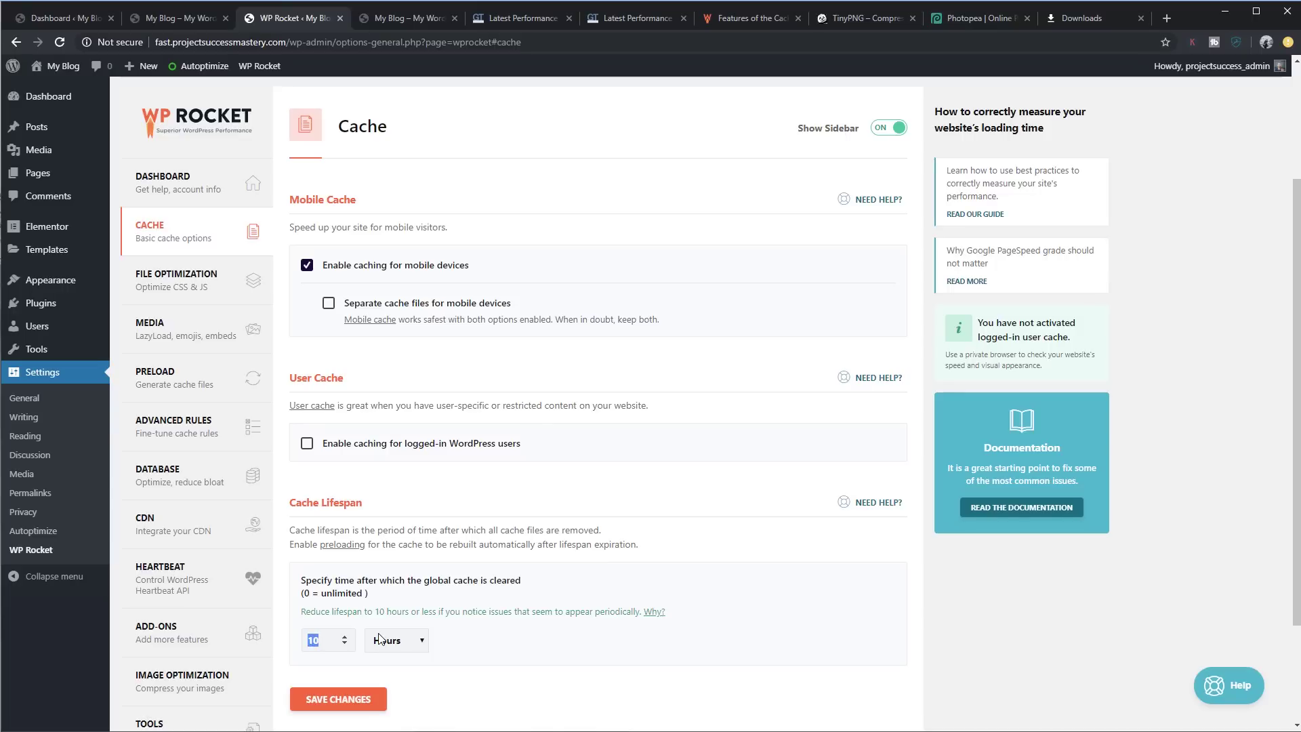
left_click(383, 687)
left_click(338, 698)
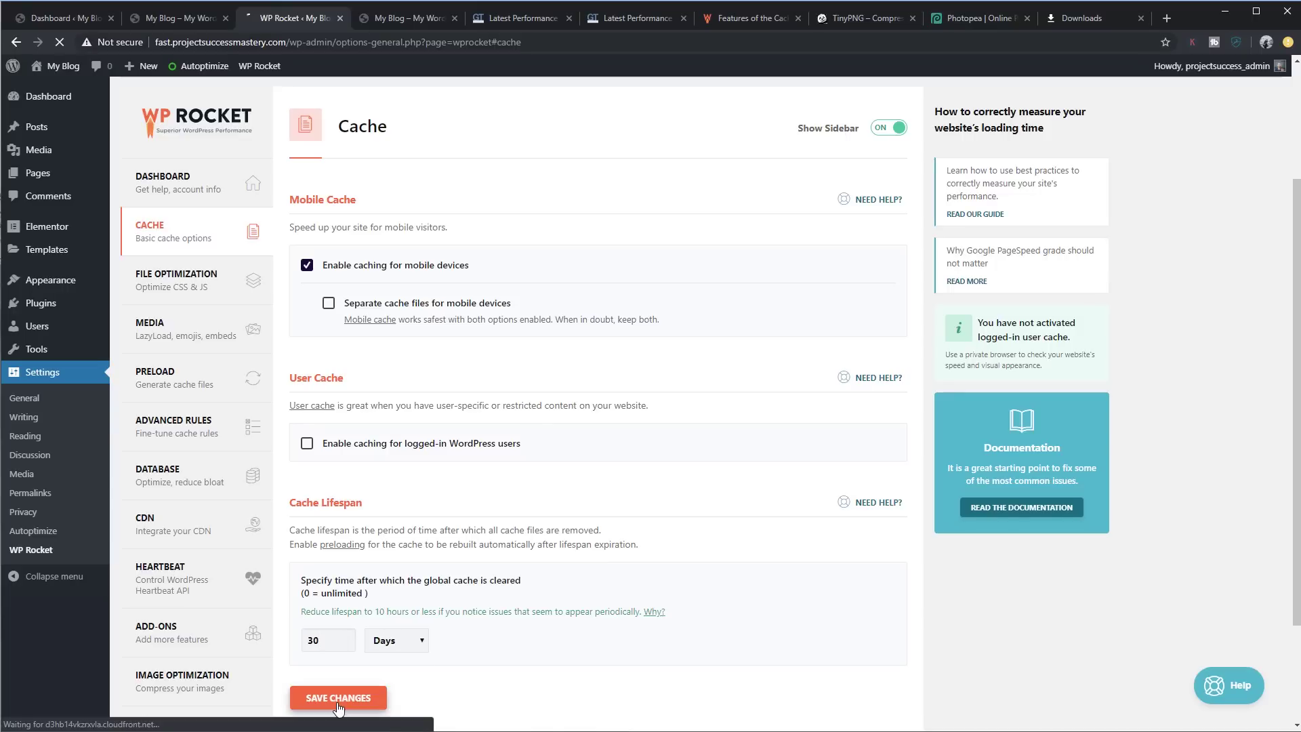
scroll(795, 478, "down", 1)
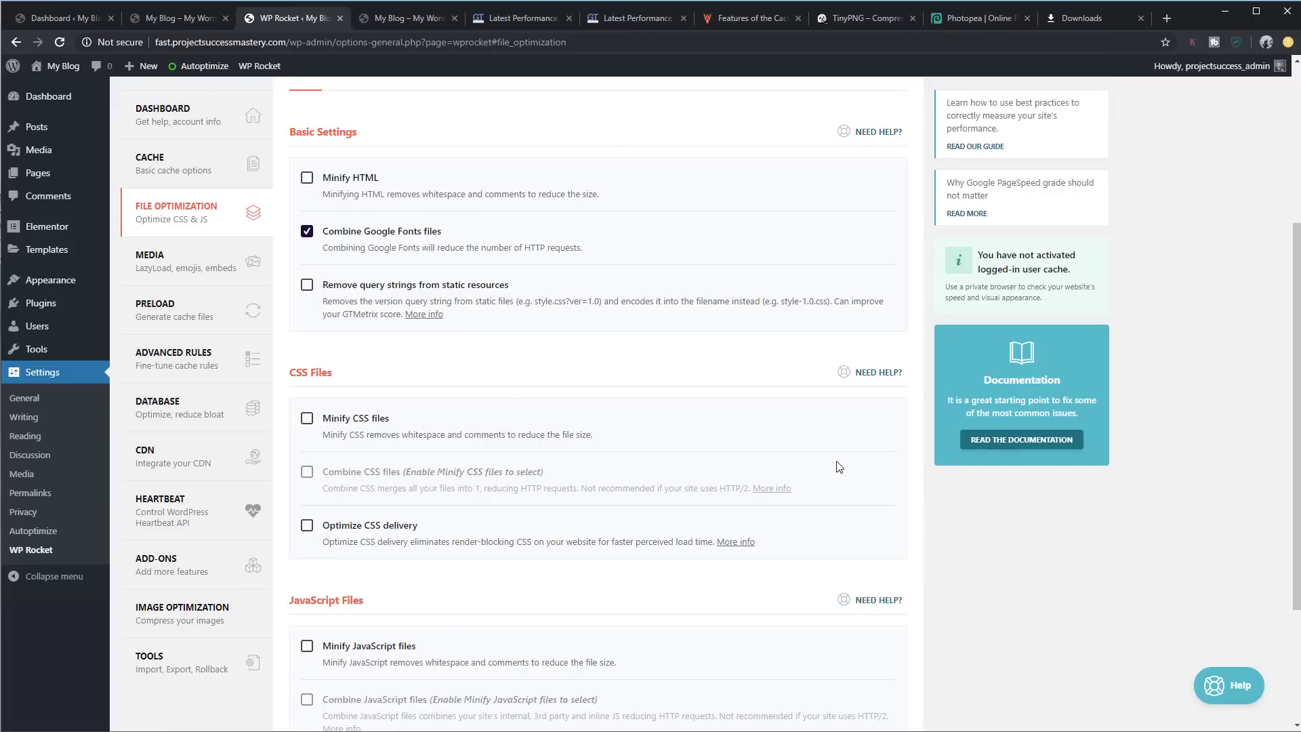
scroll(838, 467, "down", 1)
scroll(839, 467, "down", 2)
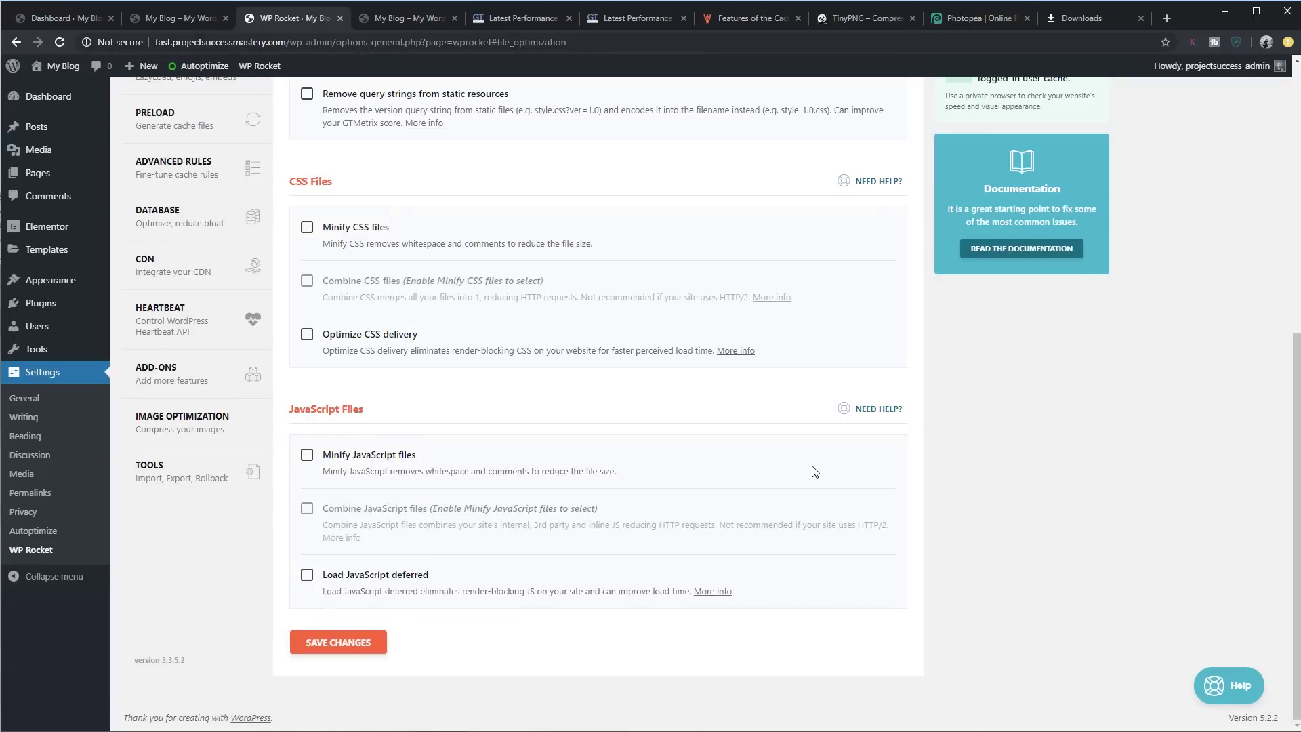
scroll(802, 472, "up", 3)
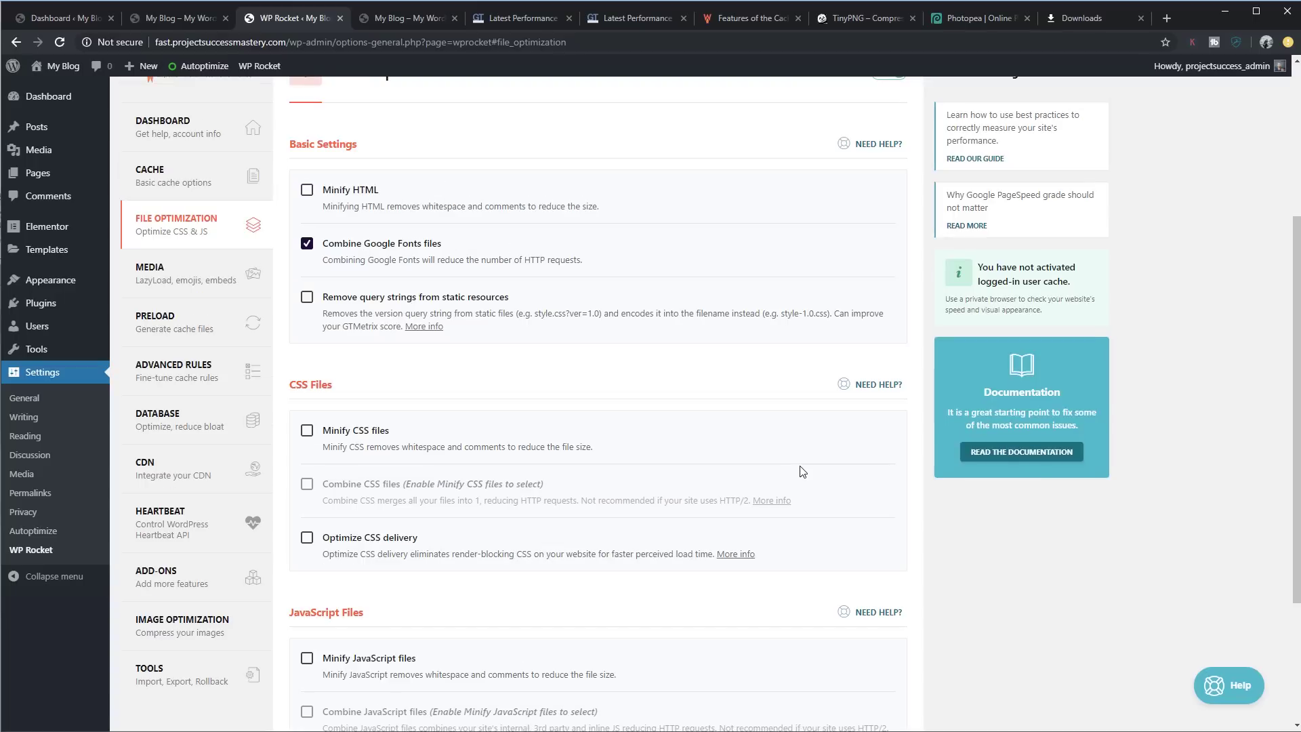
Step: Enable WP Rocket lazy loading for images and for iframes and videos
left_click(170, 286)
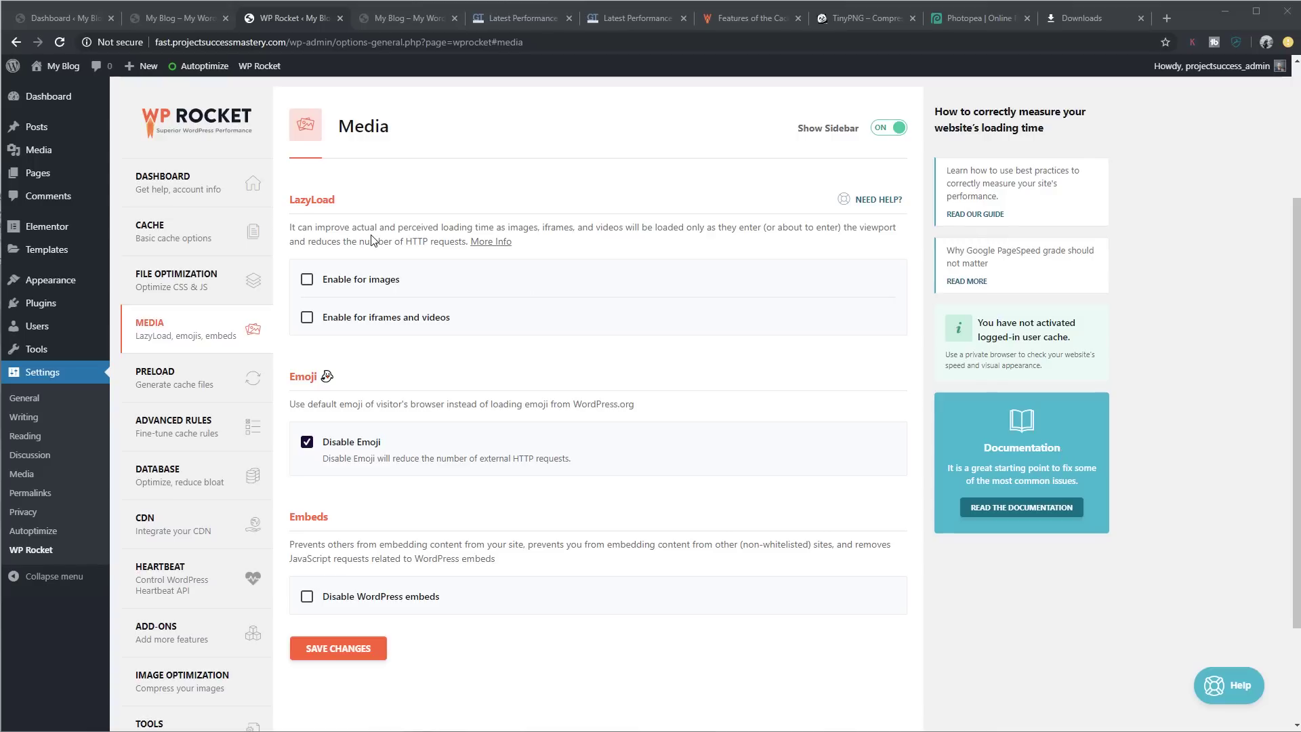
left_click(306, 281)
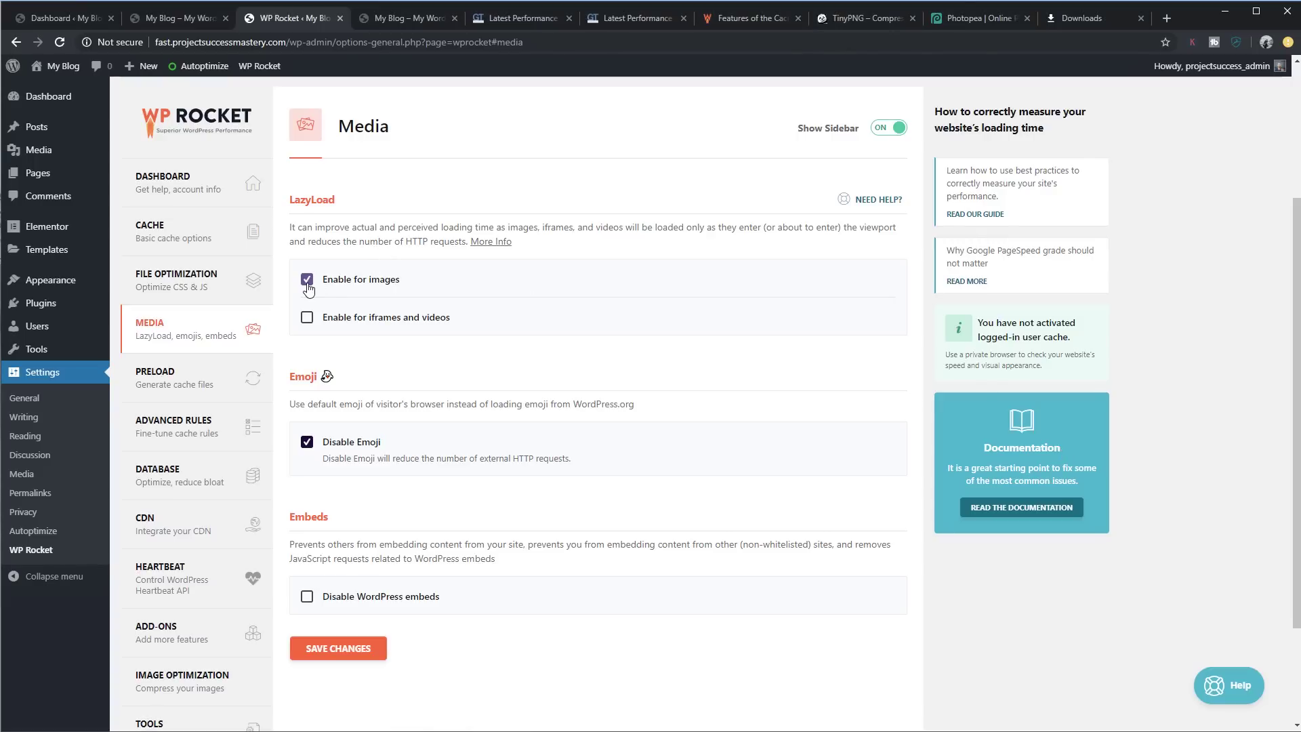
left_click(307, 318)
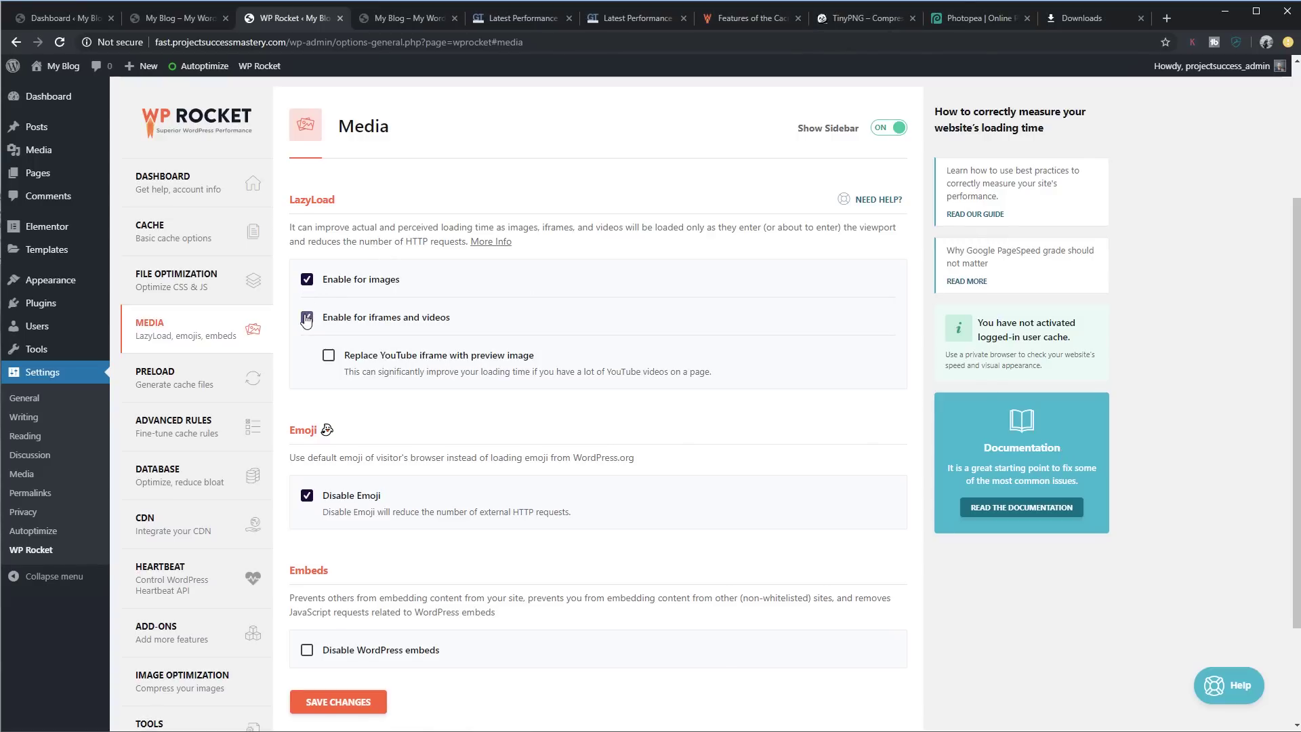
Step: Add //fonts.googleapis.com to WP Rocket's DNS prefetch URLs
scroll(352, 469, "down", 3)
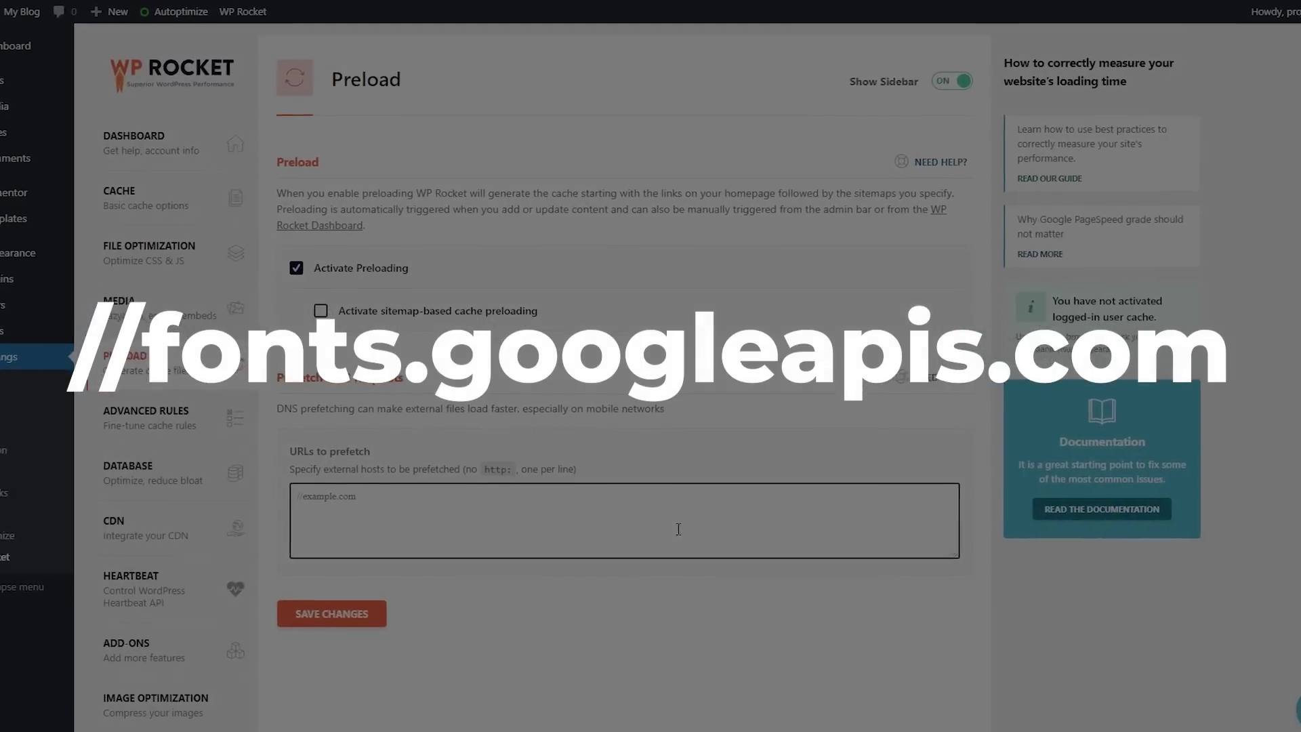
left_click(679, 529)
type("//fonts.googleapis.com")
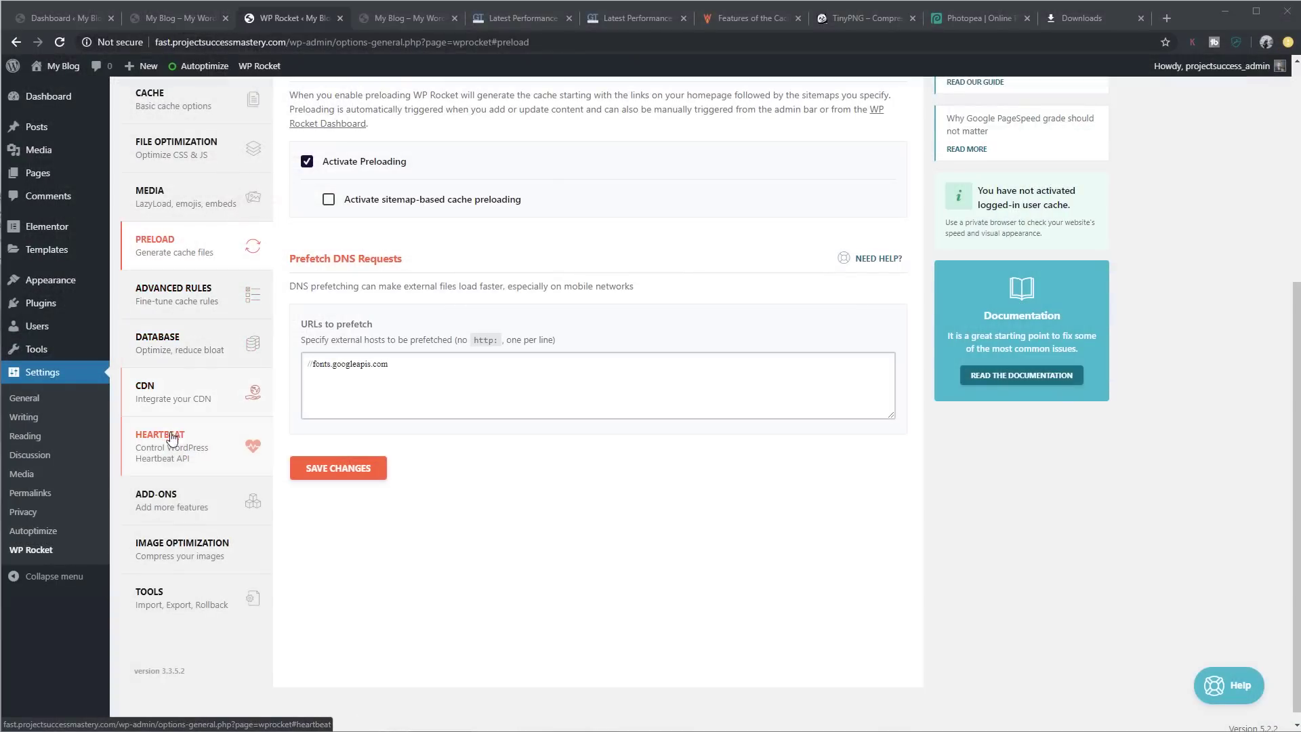
Step: Turn on WP Rocket's Cloudflare add-on and enter the Global API key, account email and Zone ID
left_click(178, 507)
scroll(853, 459, "down", 6)
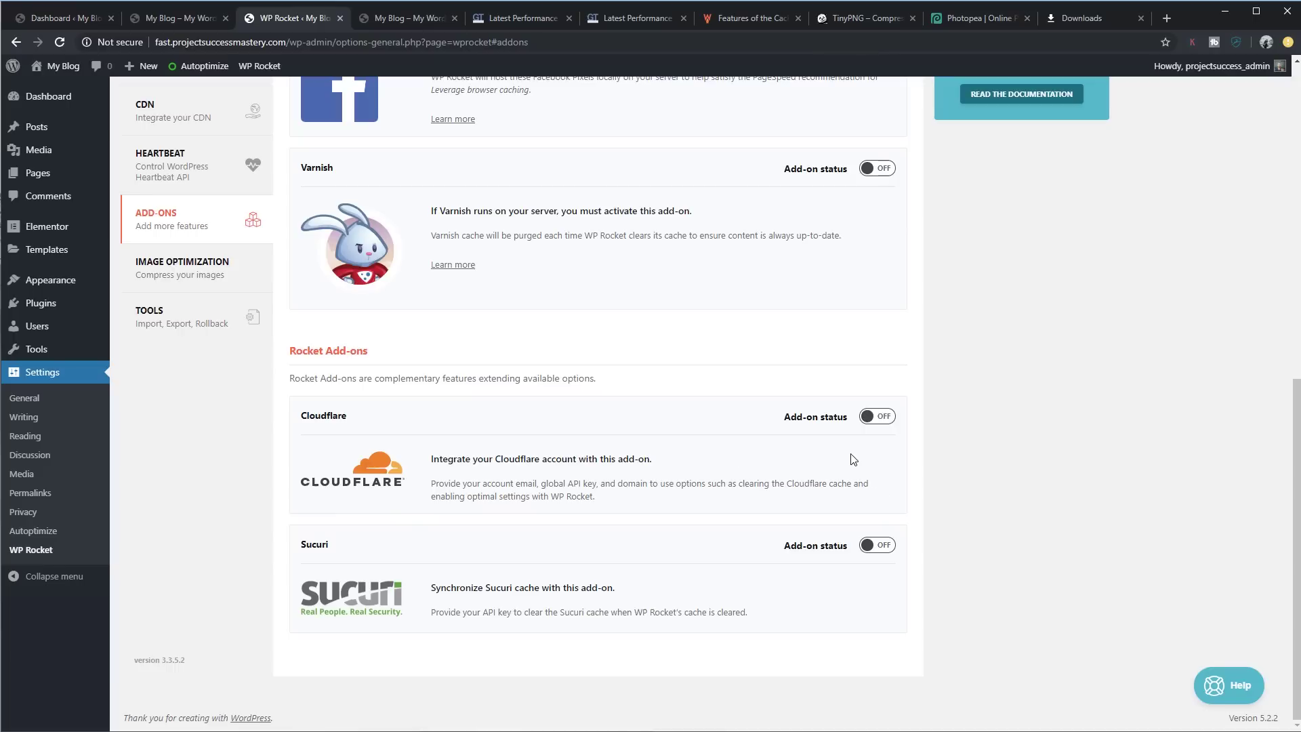
left_click(884, 418)
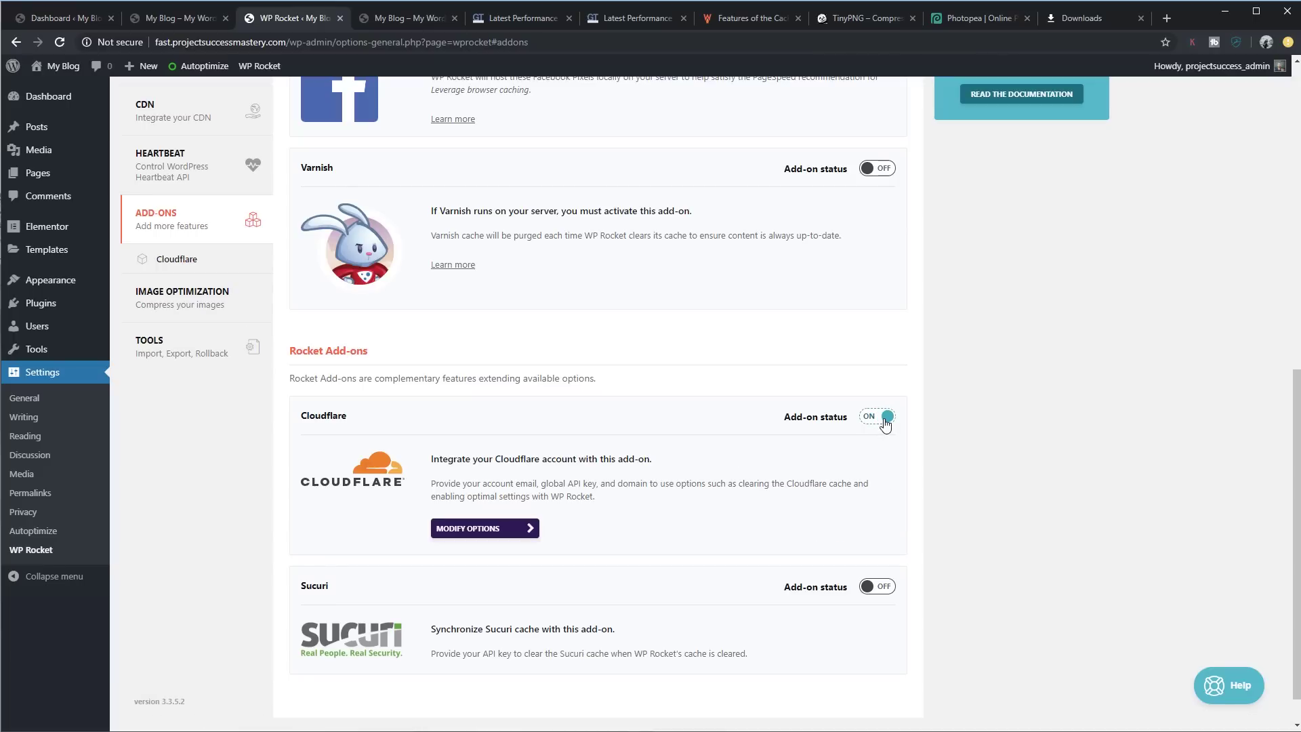
left_click(494, 527)
left_click(344, 266)
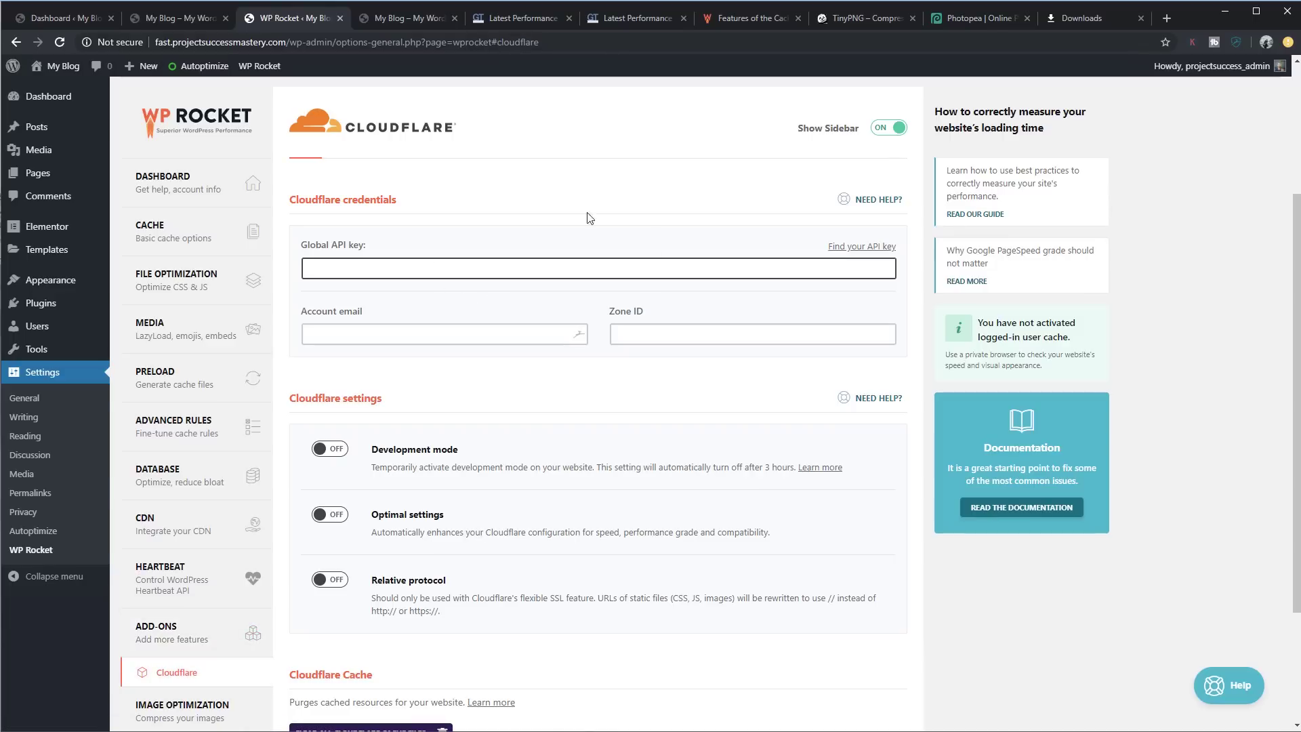
left_click(419, 333)
left_click(690, 332)
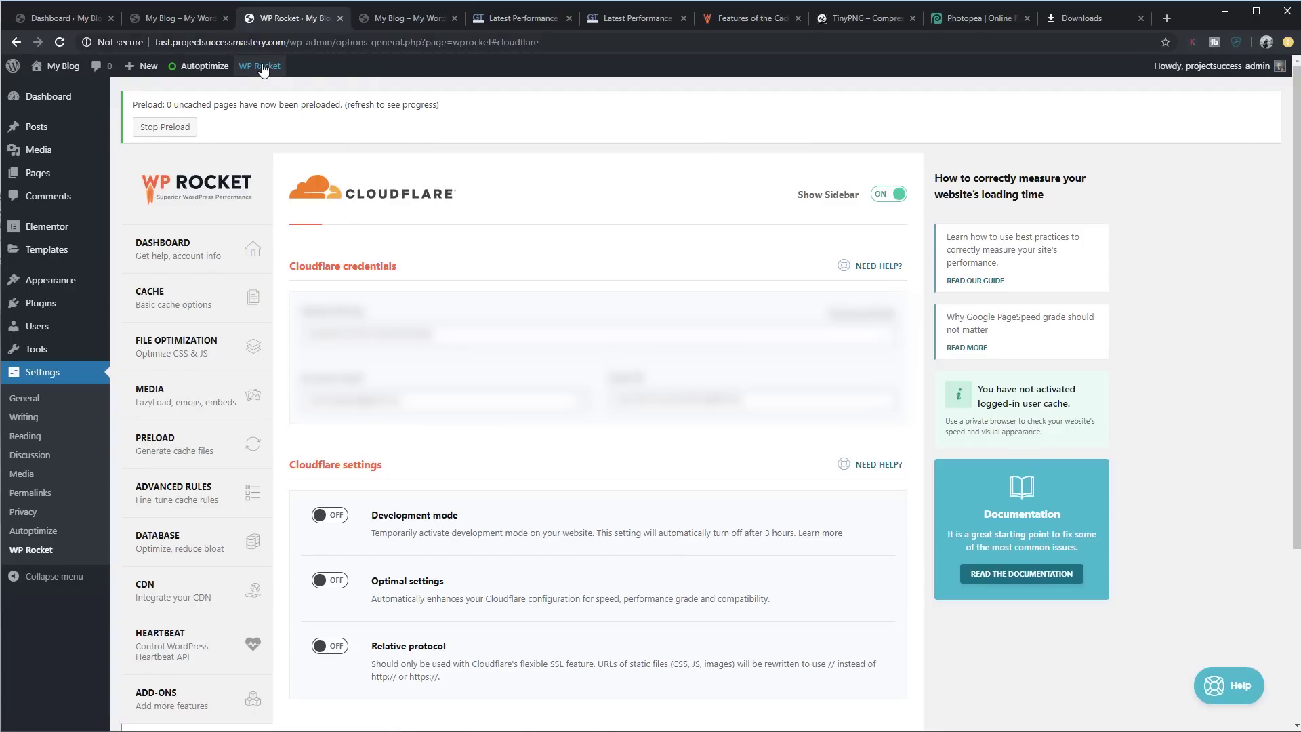
Step: From the admin bar's WP Rocket menu, clear the cache and then preload the cache
mouse_move(260, 65)
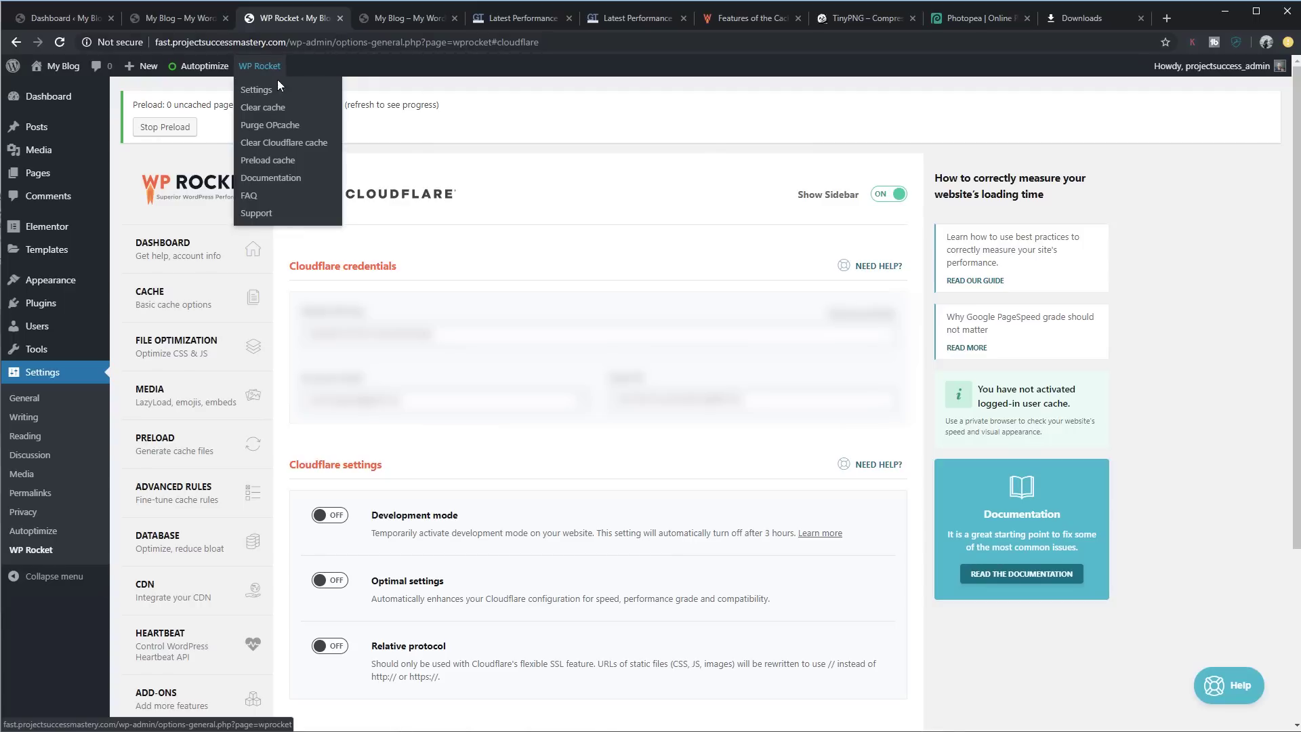
left_click(267, 109)
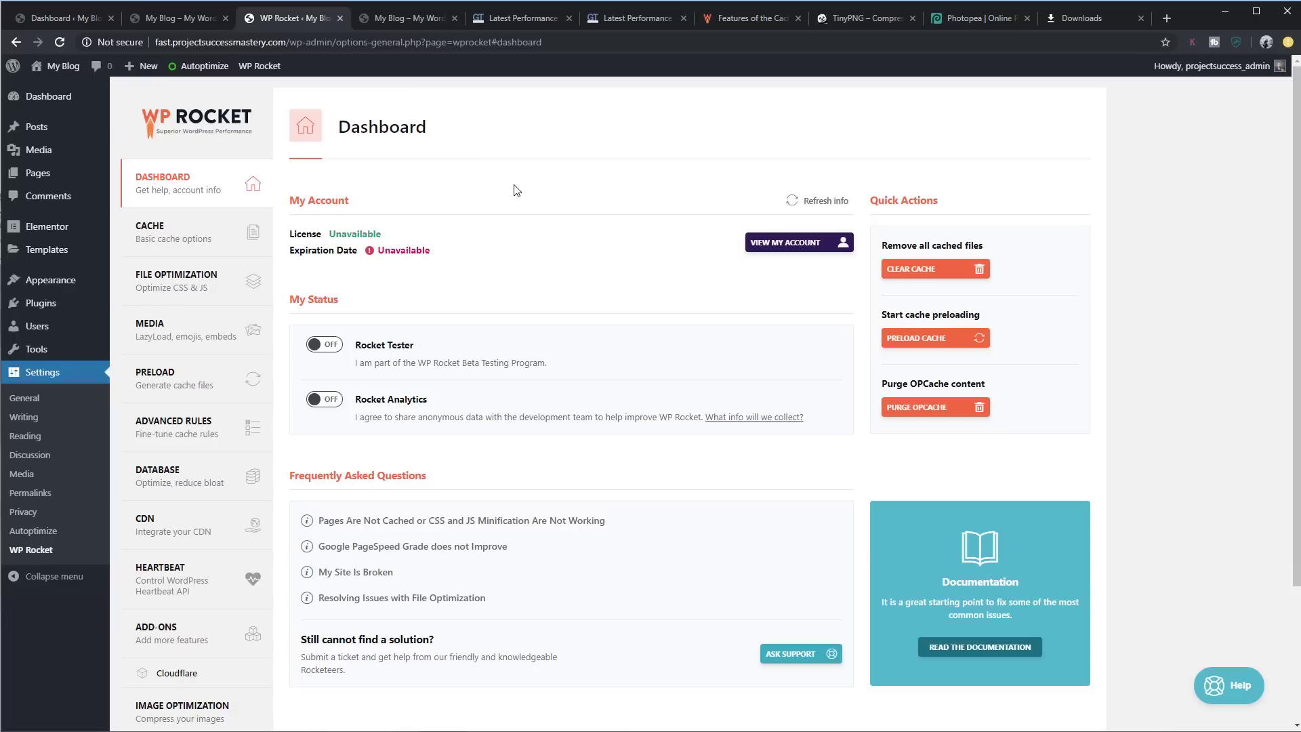
mouse_move(270, 69)
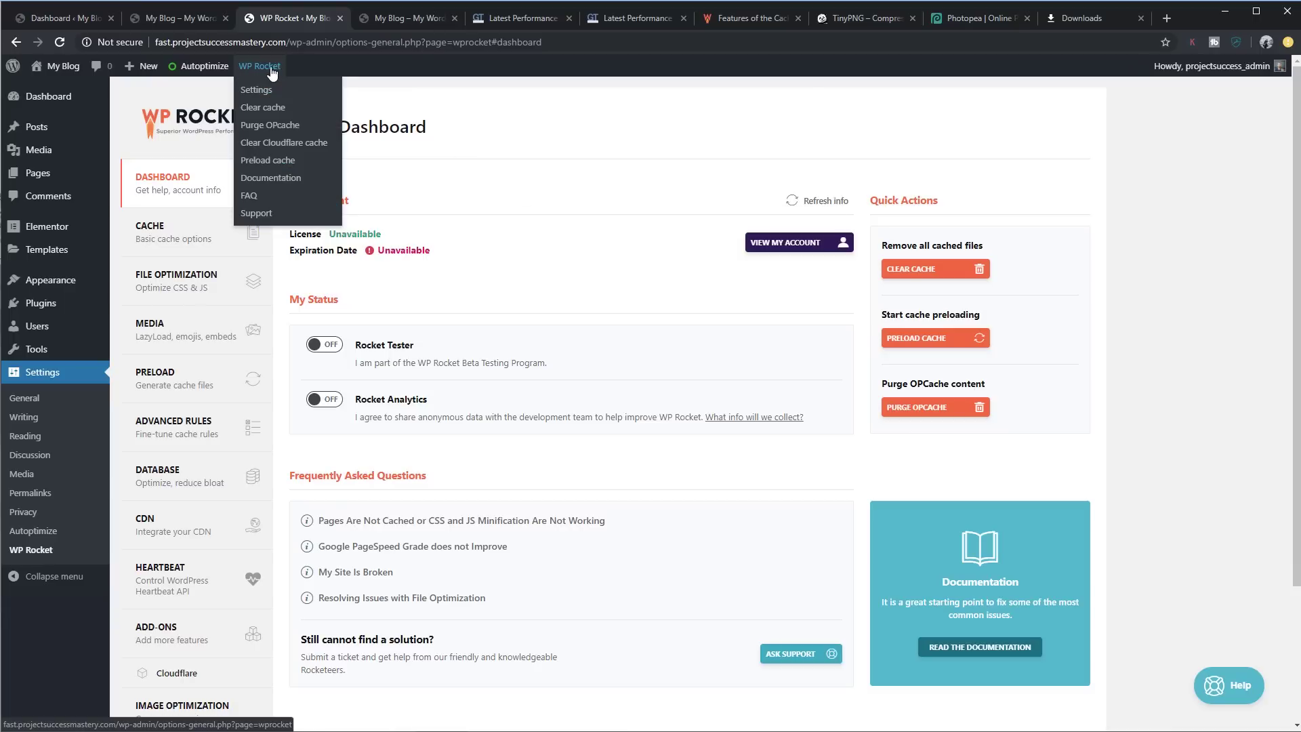
left_click(266, 161)
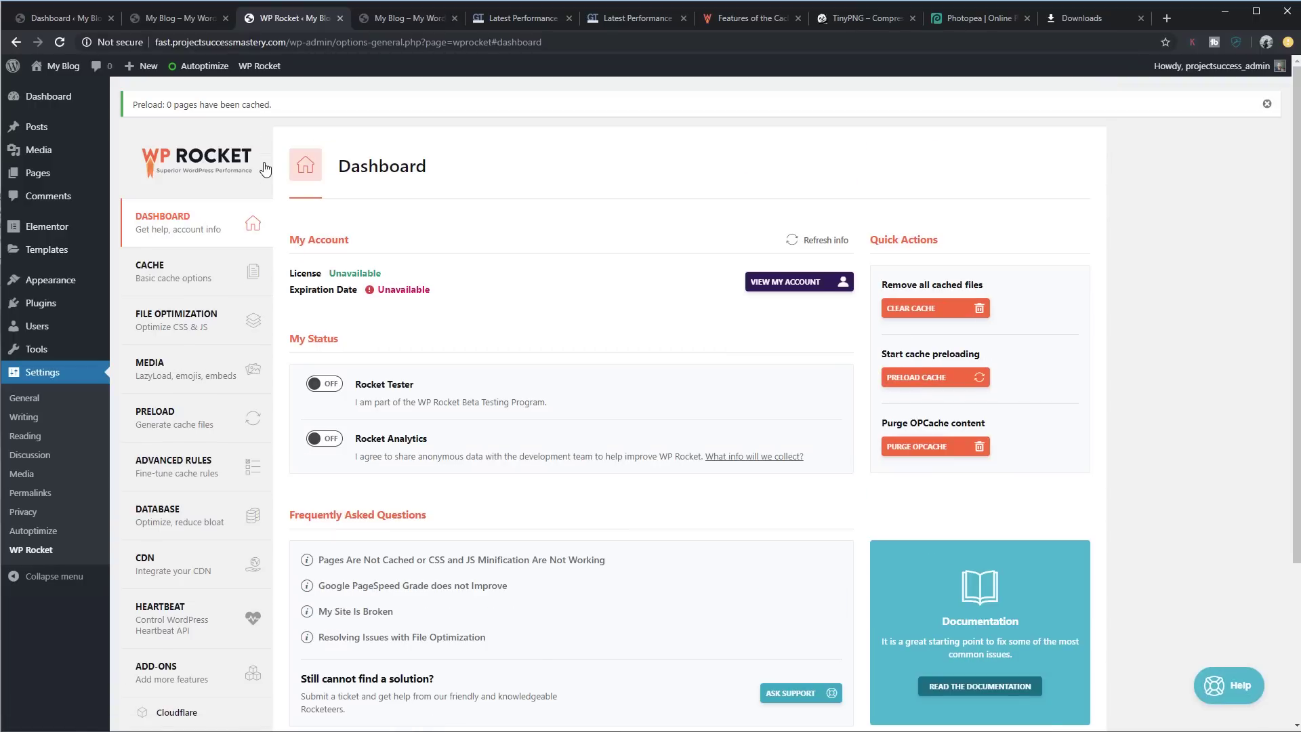
left_click(612, 20)
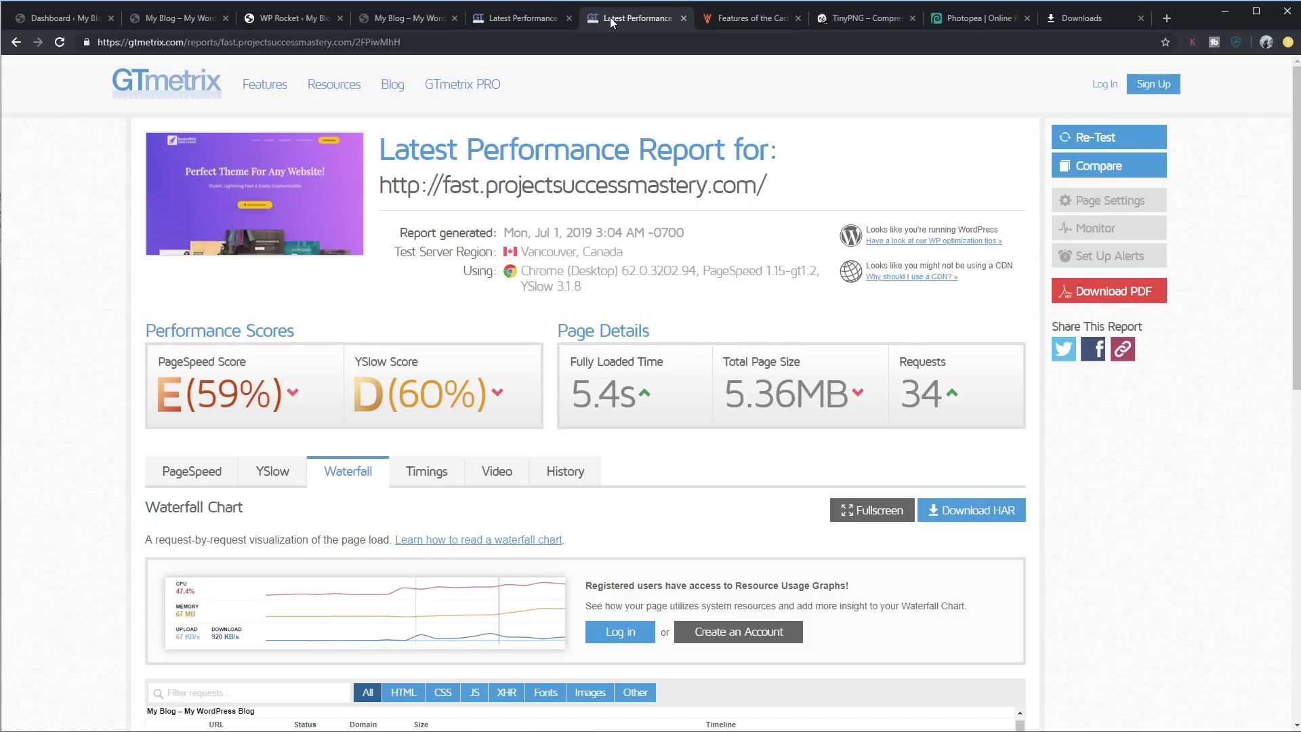
left_click(1109, 139)
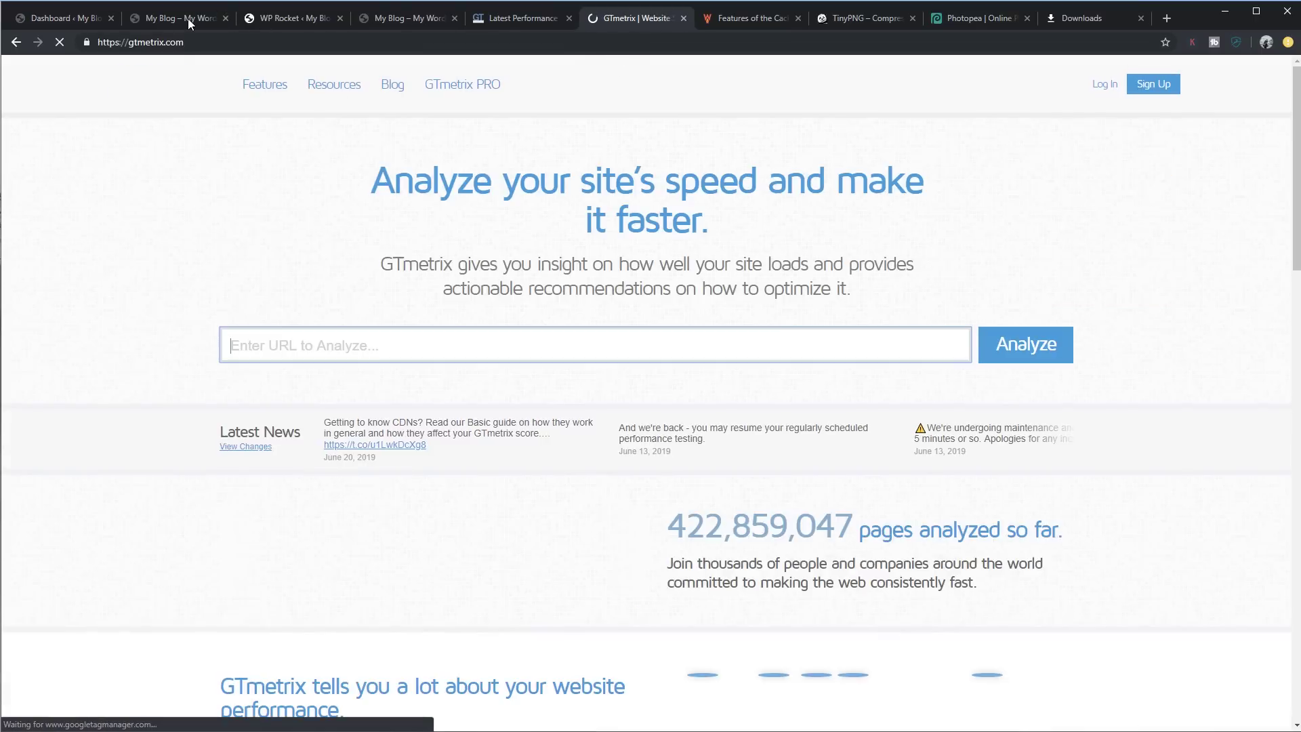
left_click(406, 18)
left_click(610, 19)
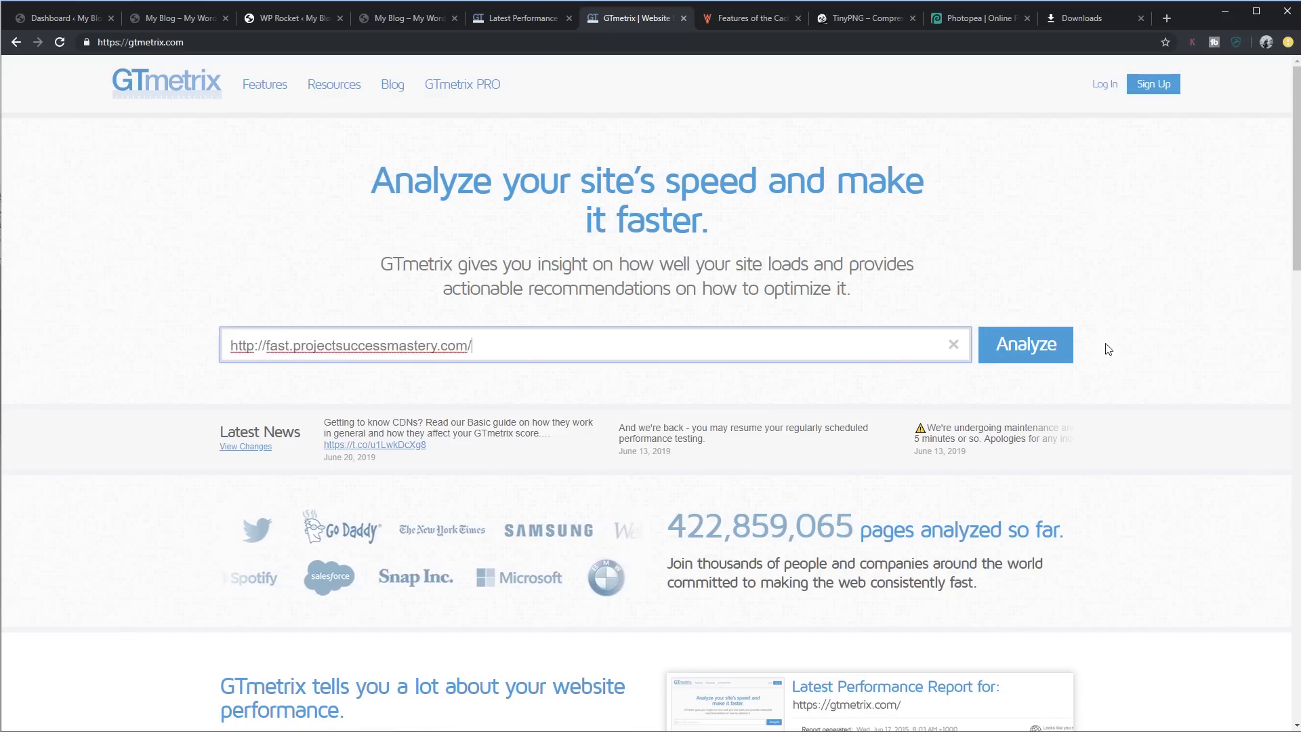
left_click(1020, 346)
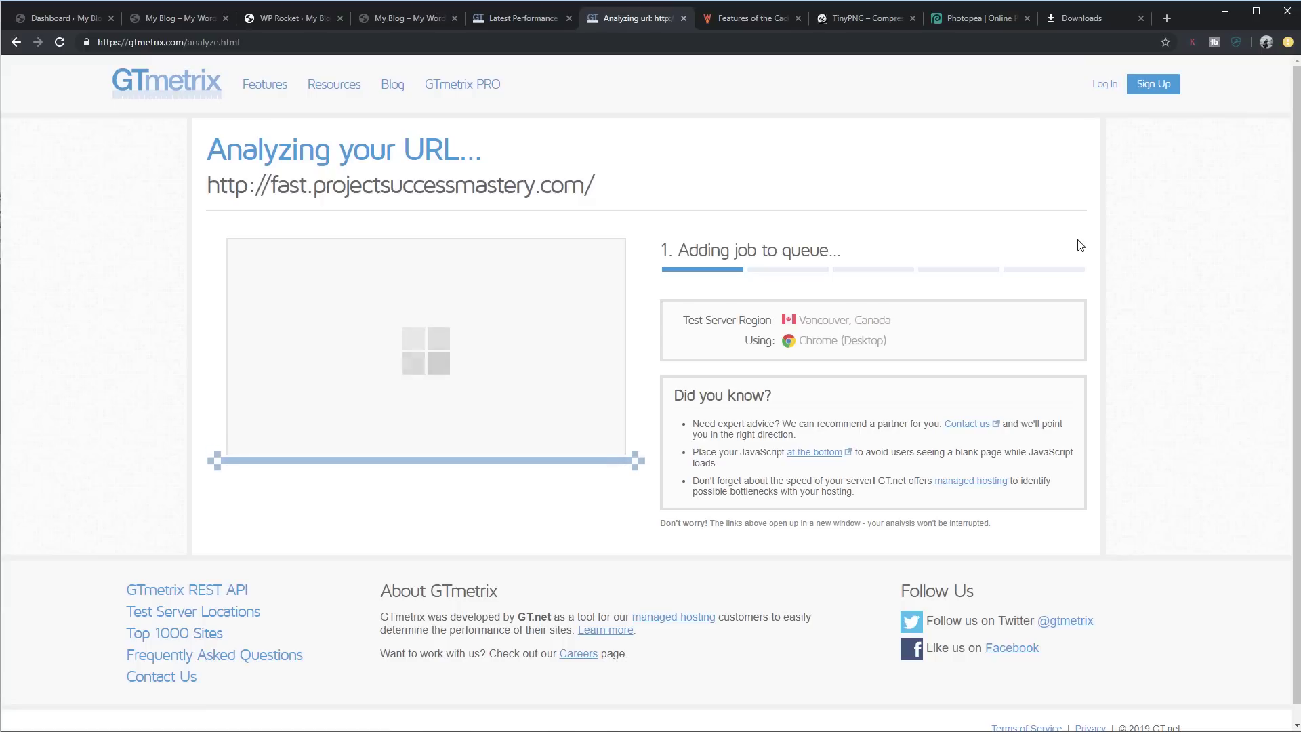